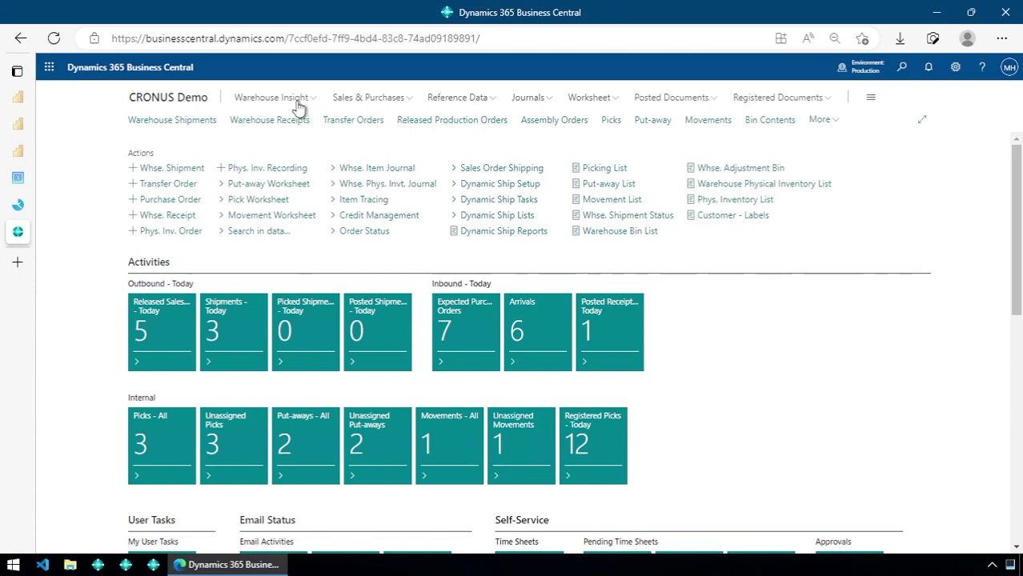
Go to Warehouse Insight > Administration > Device Setup to reveal the Applications option
{"action": "left_click", "coordinate": [272, 98]}
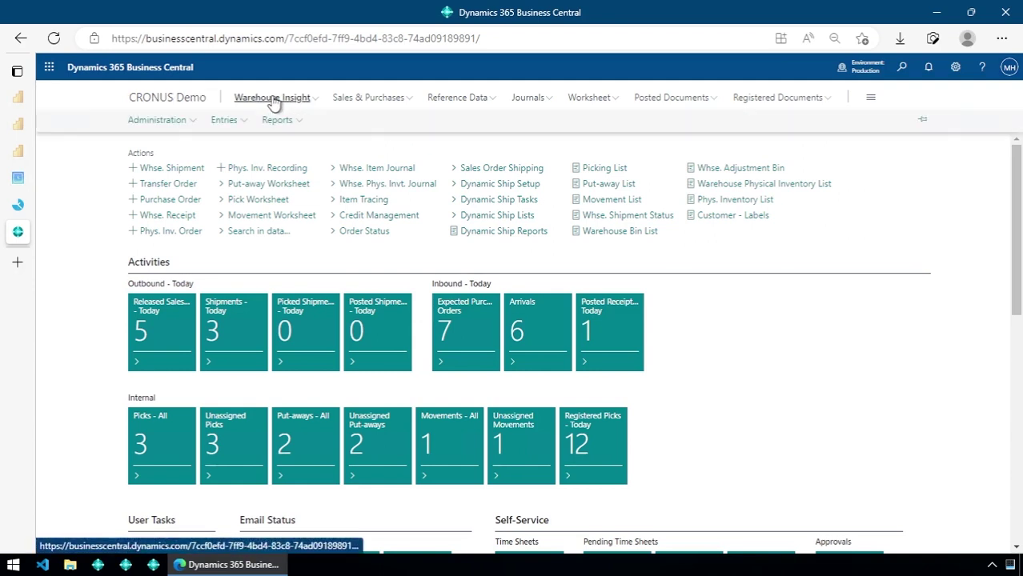
{"action": "left_click", "coordinate": [157, 120]}
{"action": "mouse_move", "coordinate": [182, 168]}
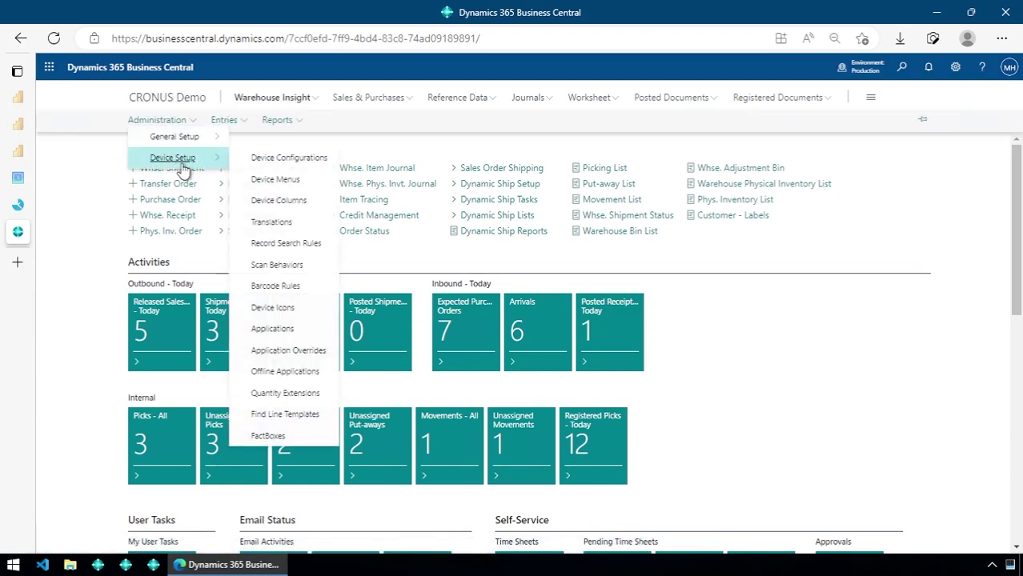
Open the Applications list and select the WHSE_SHIPMENT_DOC row at its bottom
{"action": "left_click", "coordinate": [272, 328]}
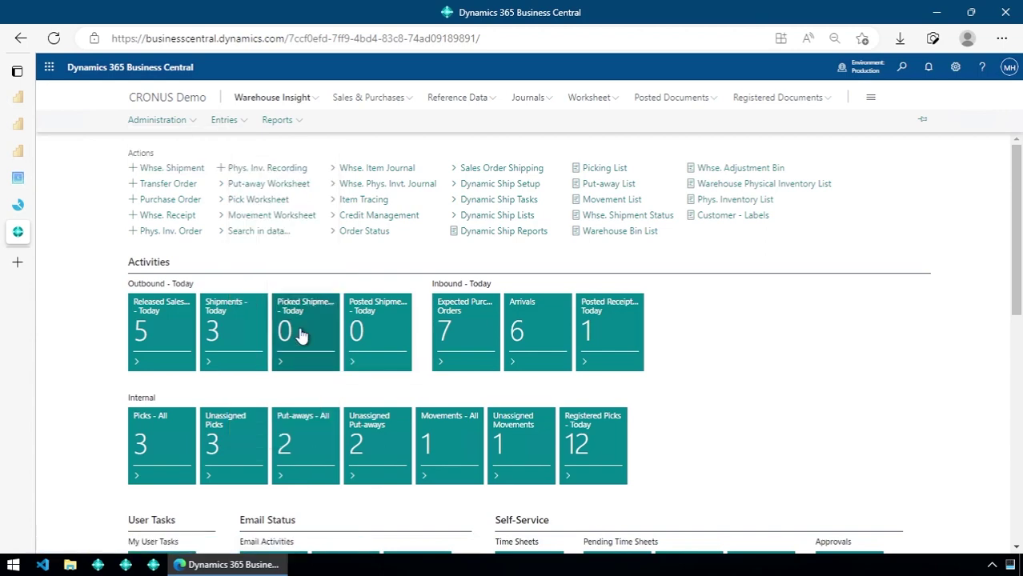
{"action": "scroll", "coordinate": [264, 336], "scroll_direction": "down", "scroll_amount": 10}
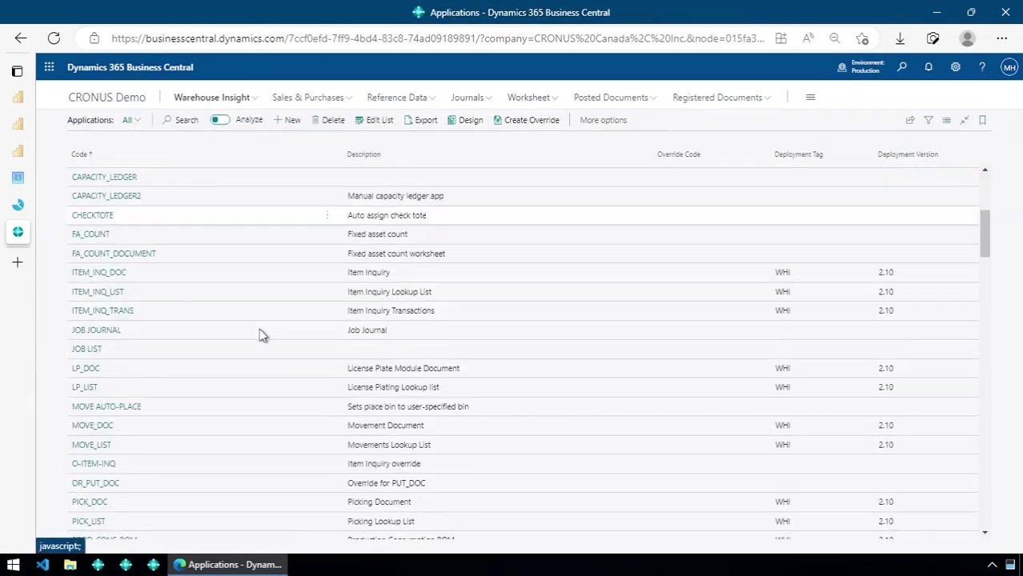
{"action": "scroll", "coordinate": [250, 367], "scroll_direction": "down", "scroll_amount": 3}
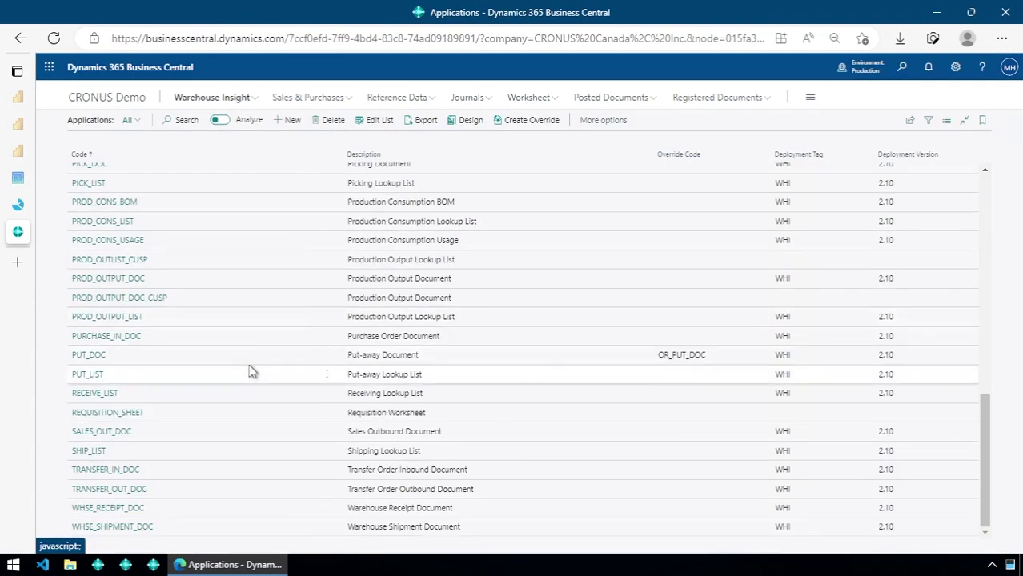
{"action": "left_click", "coordinate": [206, 534]}
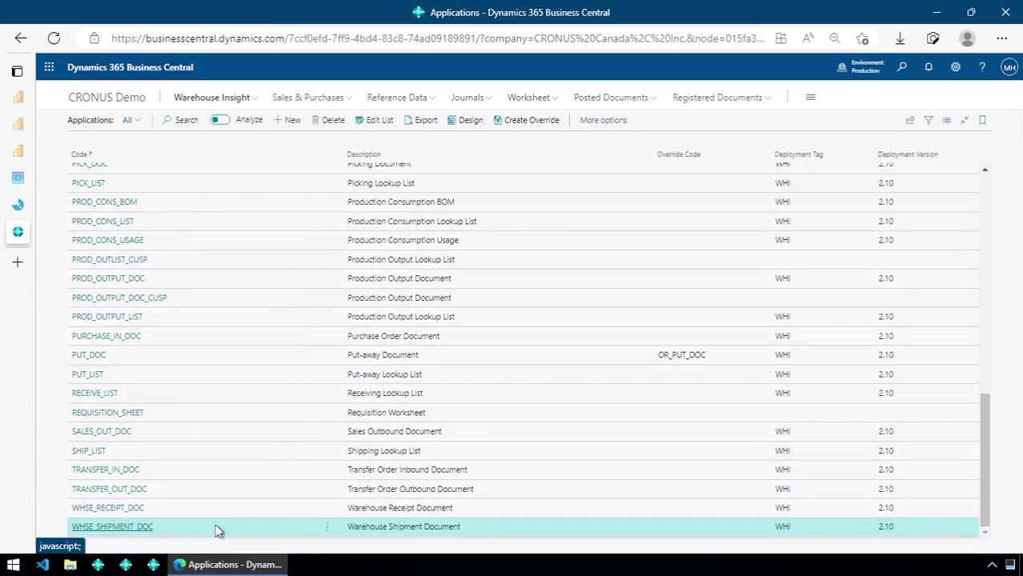
Open the WHSE_SHIPMENT_DOC application card and create its override OR_WHSE_SHIPMENT_DOC
{"action": "left_click", "coordinate": [136, 526]}
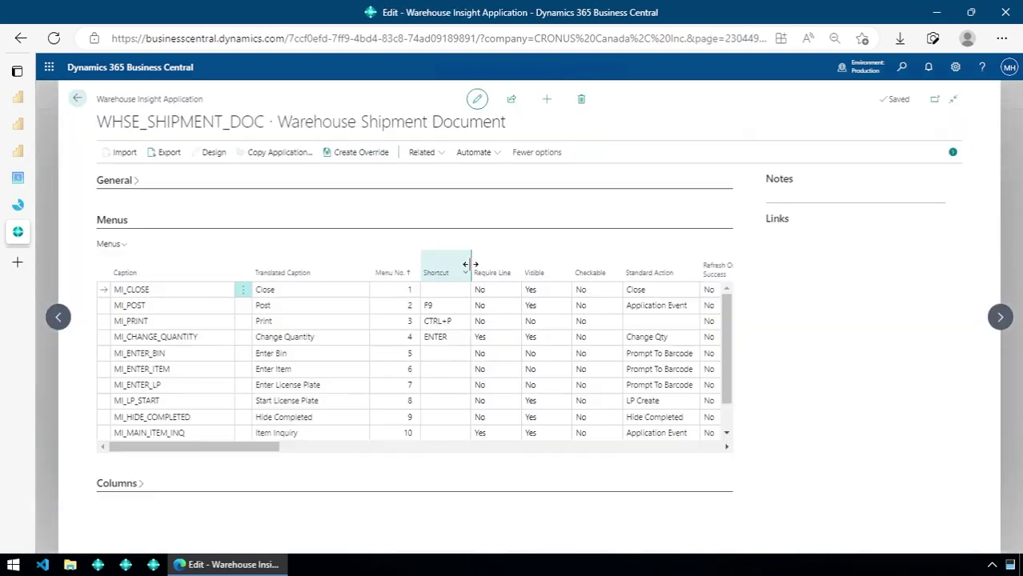
{"action": "scroll", "coordinate": [304, 328], "scroll_direction": "down", "scroll_amount": 1}
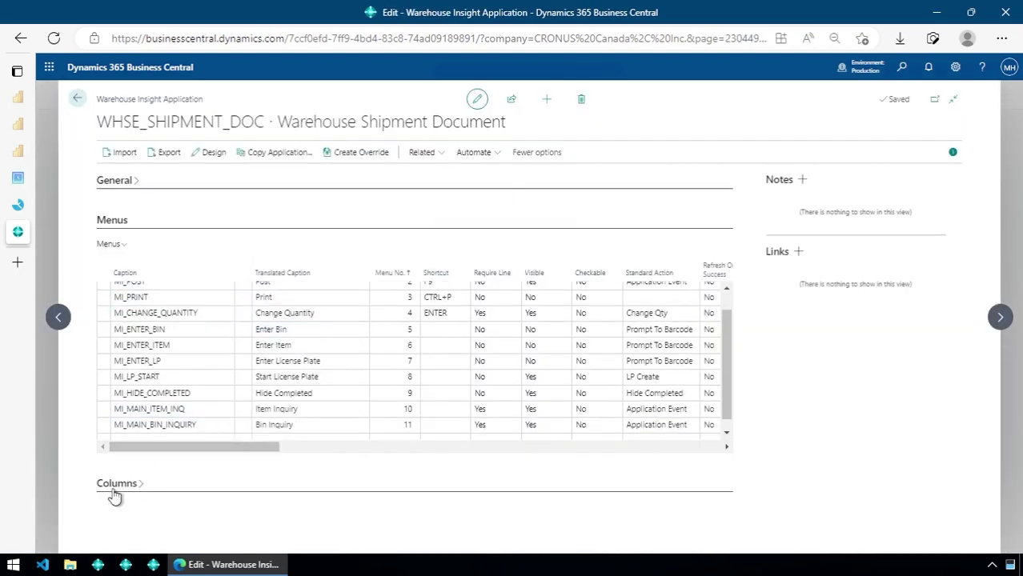
{"action": "left_click", "coordinate": [369, 158]}
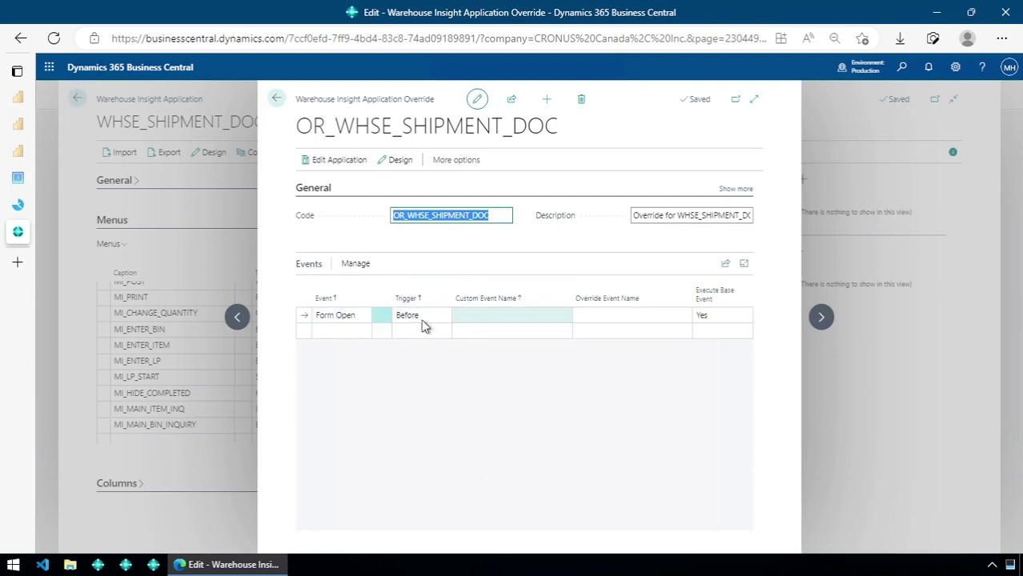
{"action": "left_click", "coordinate": [366, 324]}
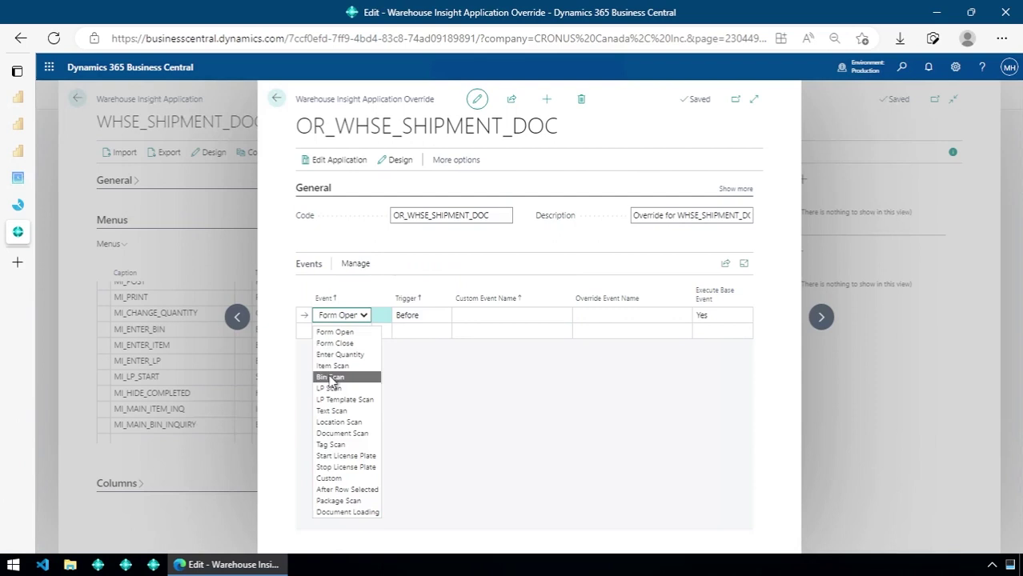
{"action": "left_click", "coordinate": [430, 398]}
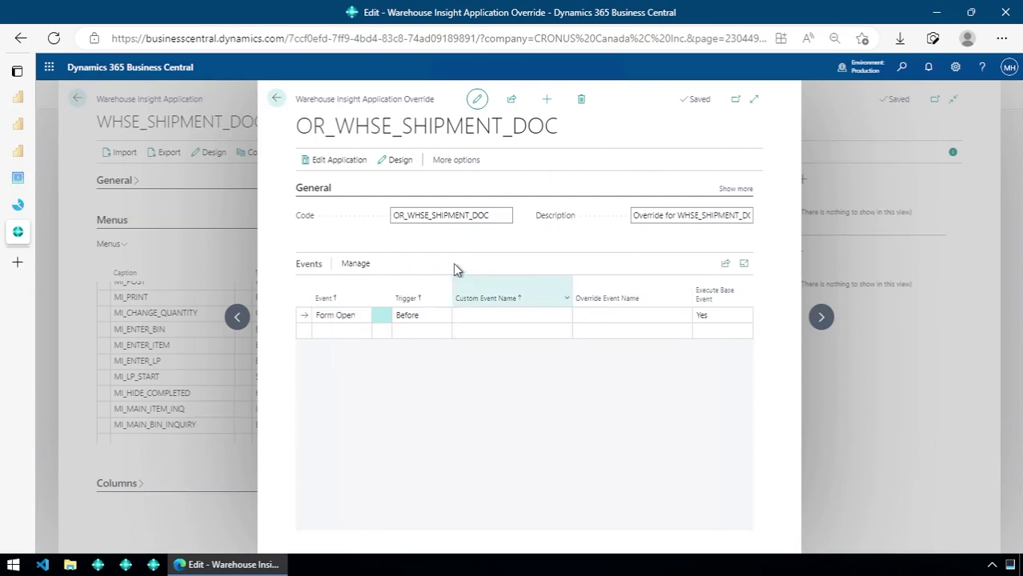
Open the override's Design page and duplicate it into its own maximized browser window
{"action": "left_click", "coordinate": [397, 161]}
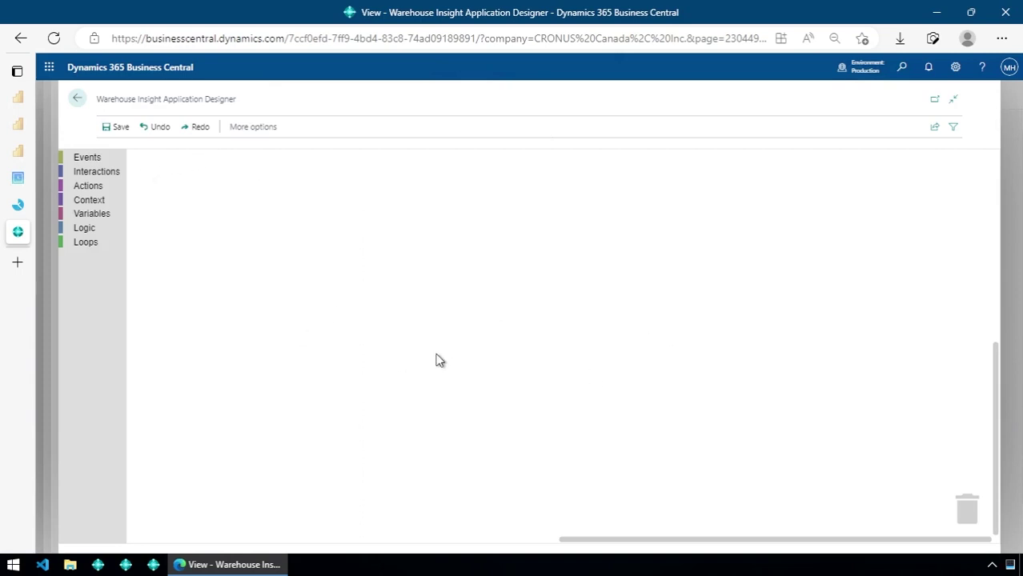
{"action": "left_click", "coordinate": [510, 40]}
{"action": "key", "text": "ctrl+a"}
{"action": "key", "text": "alt+Return"}
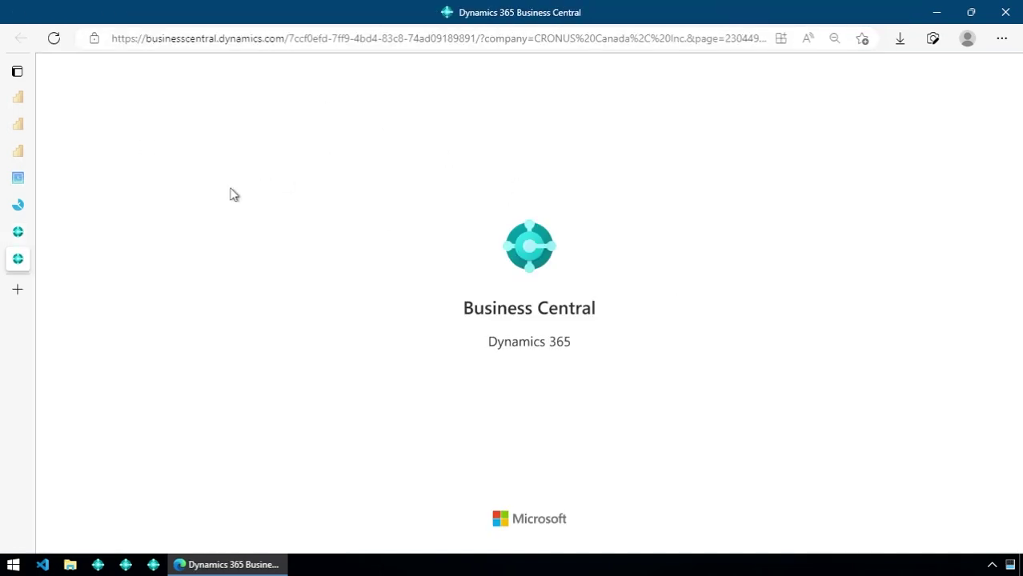
{"action": "left_click_drag", "start_coordinate": [18, 258], "coordinate": [392, 543]}
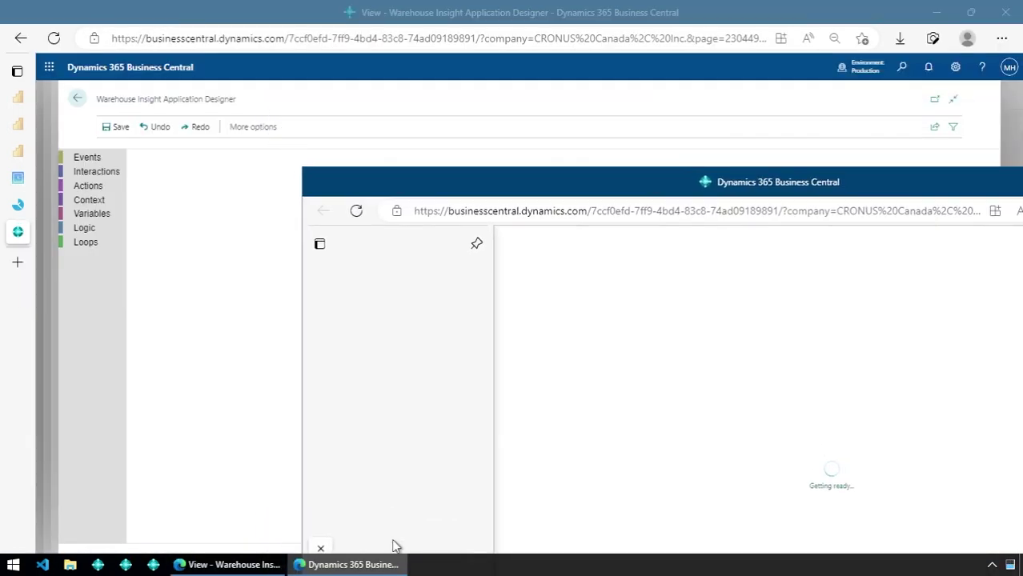
{"action": "double_click", "coordinate": [703, 174]}
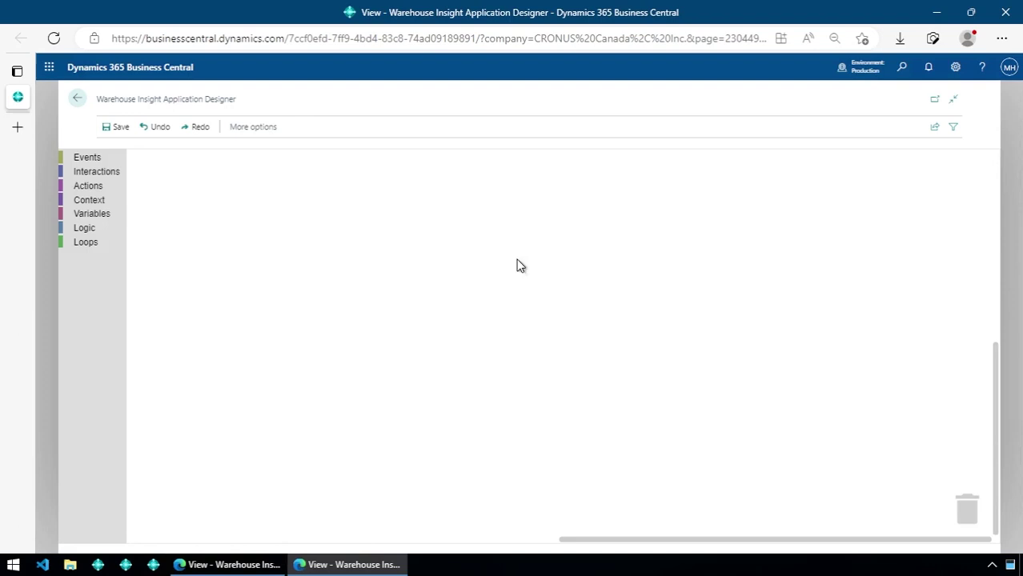
Close the designer in the original window, leaving the override card, and return to the designer
{"action": "left_click", "coordinate": [236, 567]}
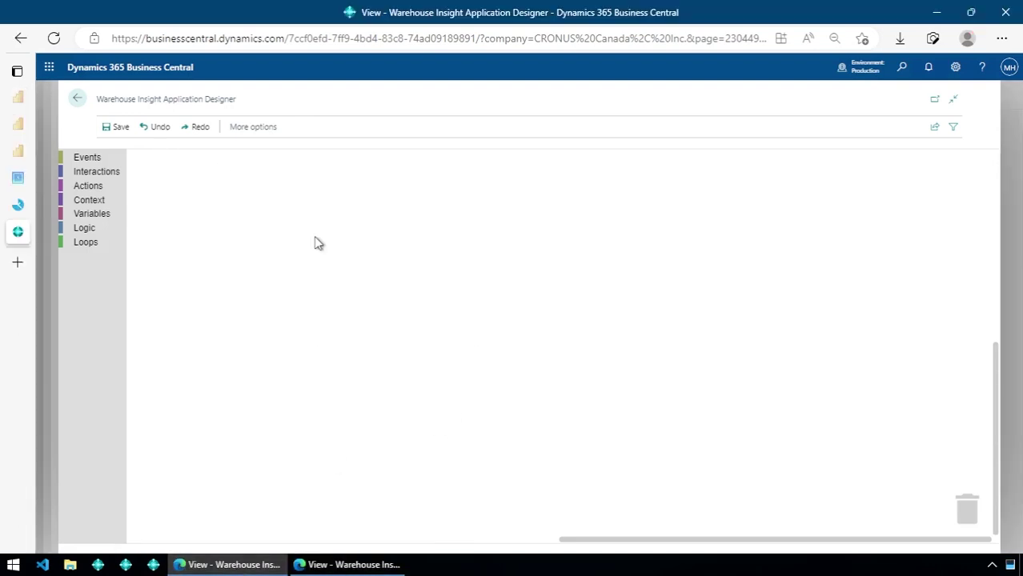
{"action": "key", "text": "Escape"}
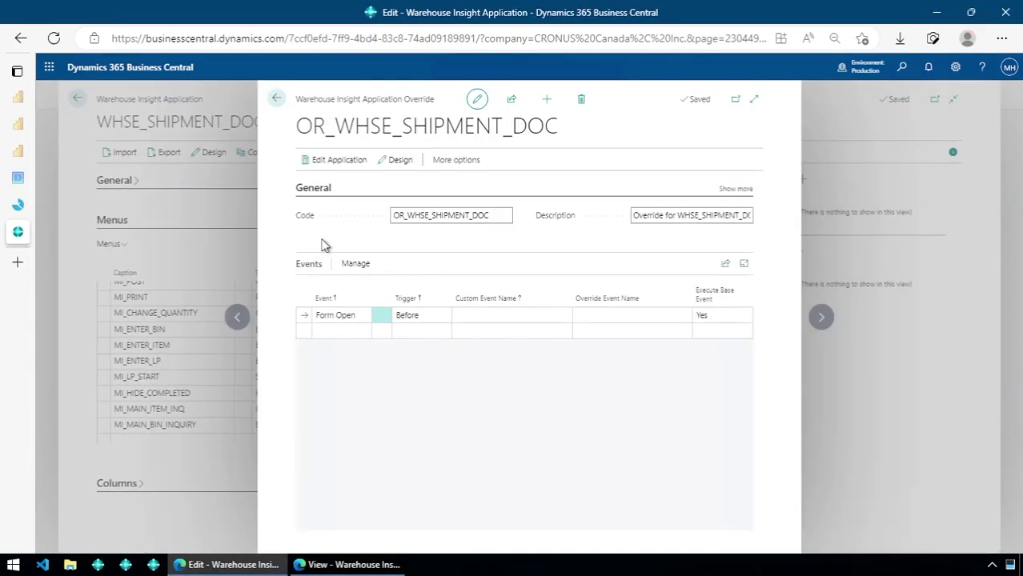
{"action": "left_click", "coordinate": [358, 561]}
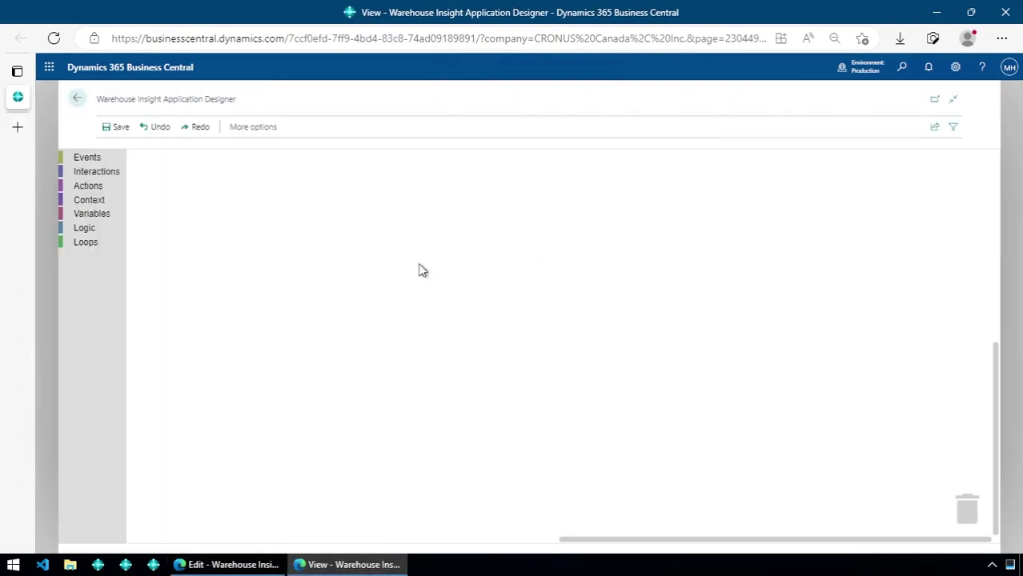
Drop a Custom Event block on the canvas and name it 'DoSignatureCapture' with a text block
{"action": "left_click", "coordinate": [96, 160]}
{"action": "left_click_drag", "start_coordinate": [162, 289], "coordinate": [290, 206]}
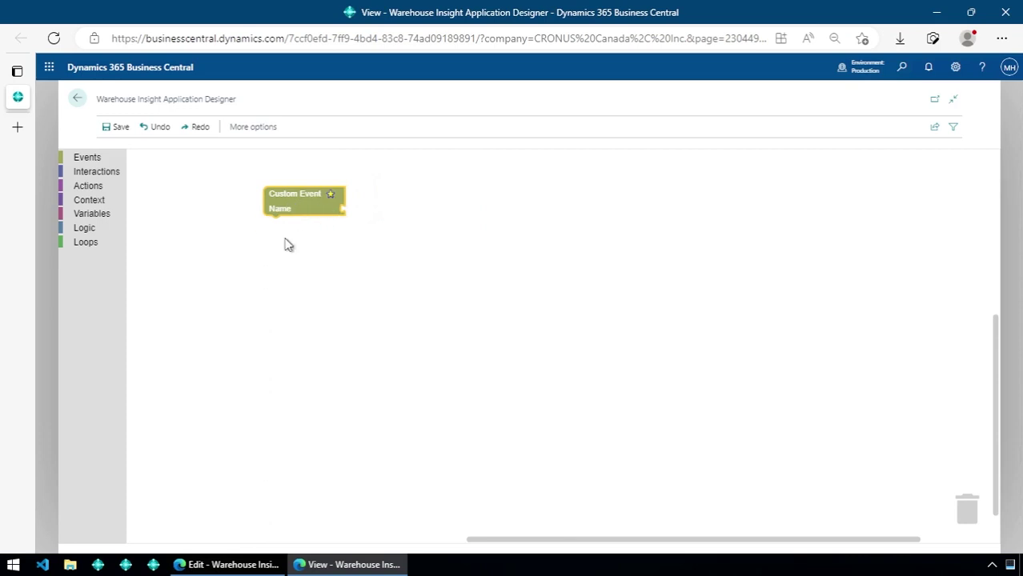
{"action": "left_click_drag", "start_coordinate": [303, 208], "coordinate": [276, 207]}
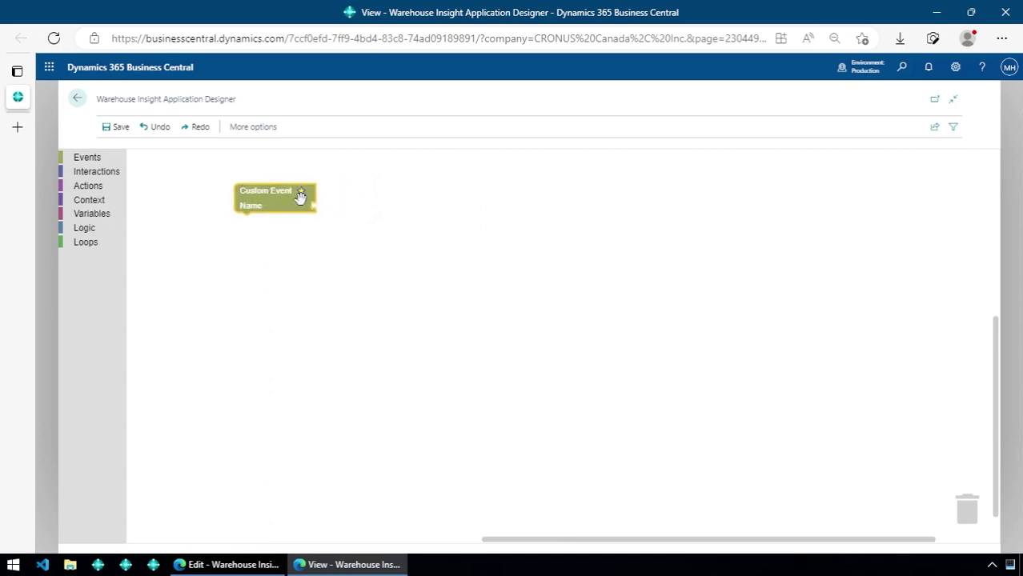
{"action": "left_click", "coordinate": [108, 215]}
{"action": "left_click_drag", "start_coordinate": [149, 243], "coordinate": [326, 206]}
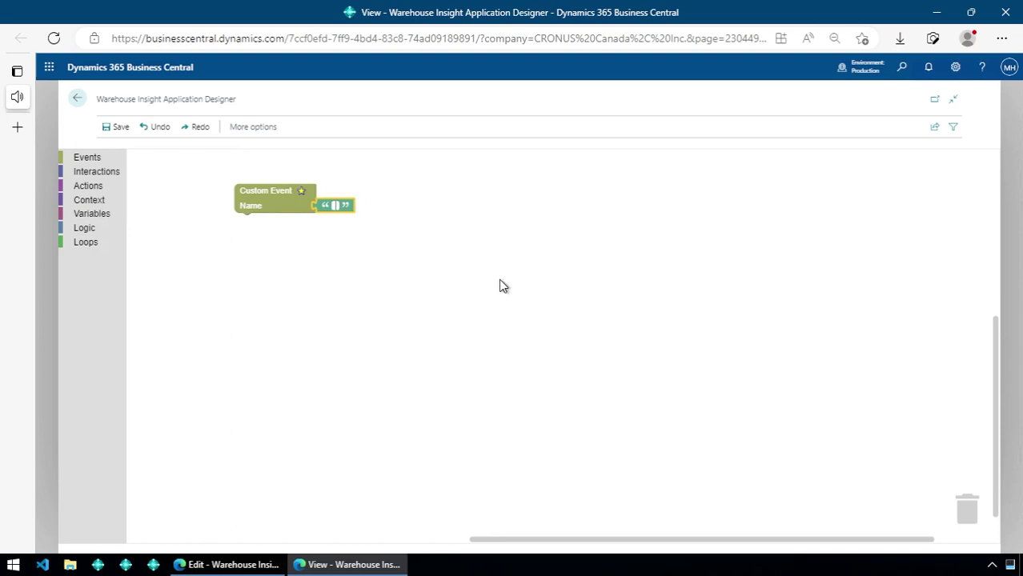
{"action": "type", "text": "DoSignatureCapture"}
{"action": "key", "text": "Return"}
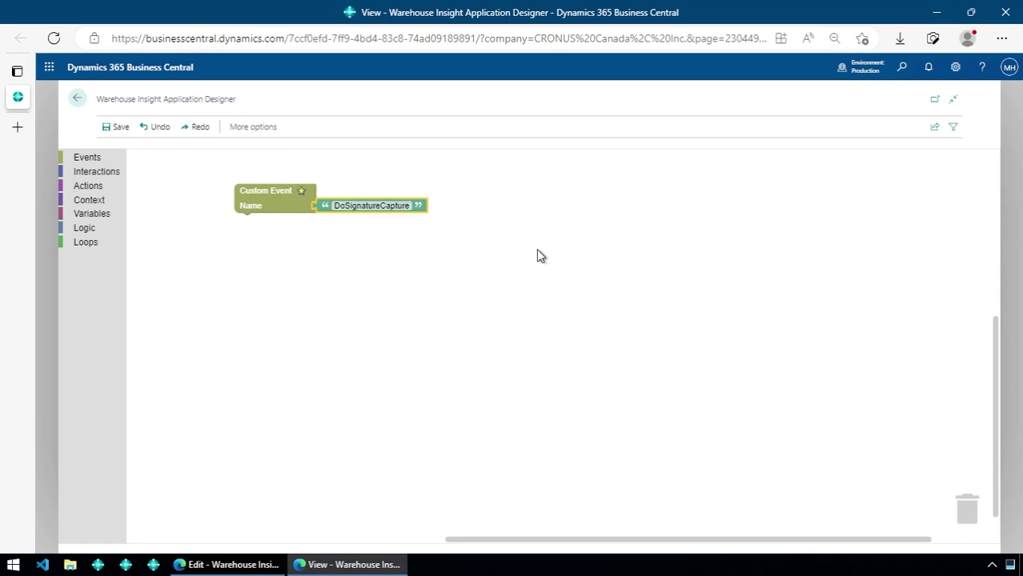
Add a Capture Signature action under DoSignatureCapture with Require Name set to true
{"action": "left_click", "coordinate": [91, 171]}
{"action": "scroll", "coordinate": [167, 302], "scroll_direction": "down", "scroll_amount": 1}
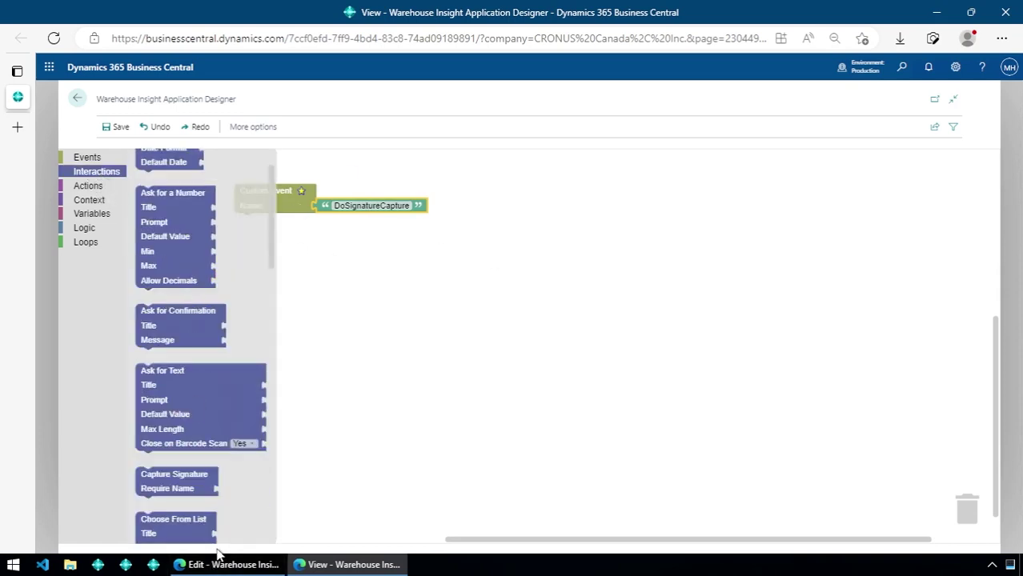
{"action": "mouse_move", "coordinate": [184, 480]}
{"action": "left_mouse_down"}
{"action": "mouse_move", "coordinate": [319, 267]}
{"action": "mouse_move", "coordinate": [258, 228]}
{"action": "mouse_move", "coordinate": [272, 233]}
{"action": "left_mouse_up"}
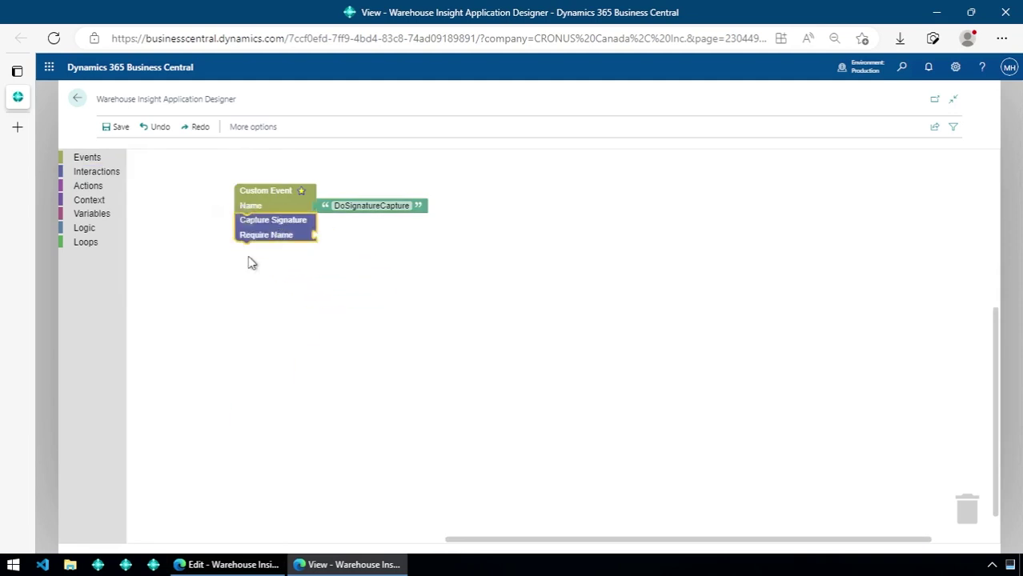
{"action": "left_click", "coordinate": [94, 214]}
{"action": "left_click_drag", "start_coordinate": [146, 301], "coordinate": [331, 240]}
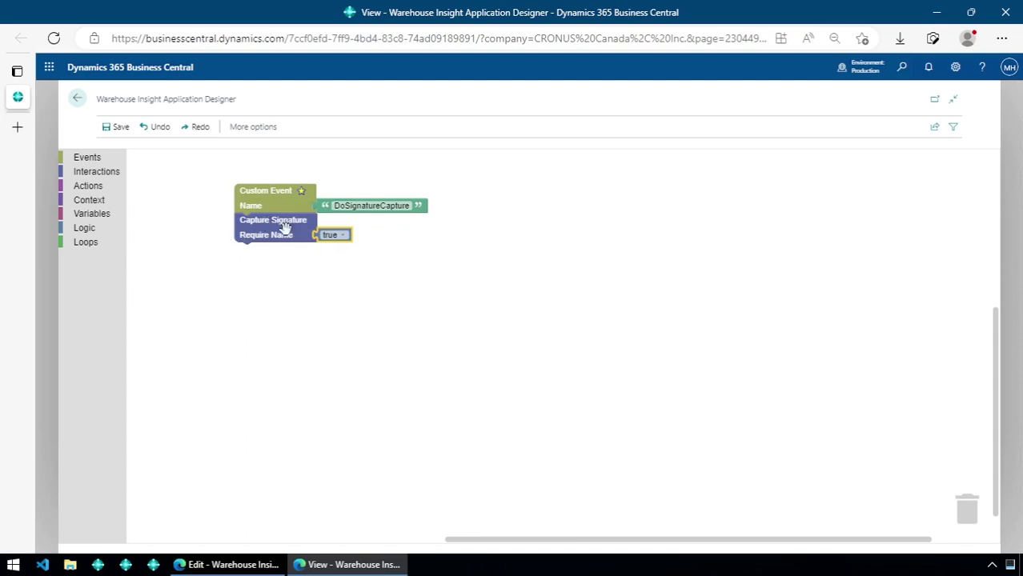
Create the variable image_file_name and add a set image_file_name step after the signature capture
{"action": "left_click", "coordinate": [108, 216]}
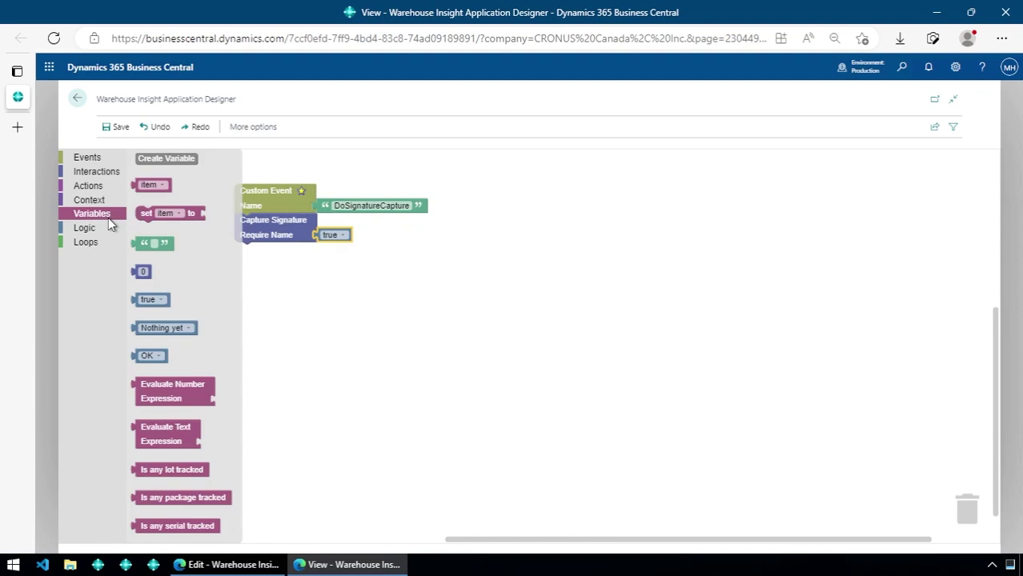
{"action": "left_click", "coordinate": [180, 163]}
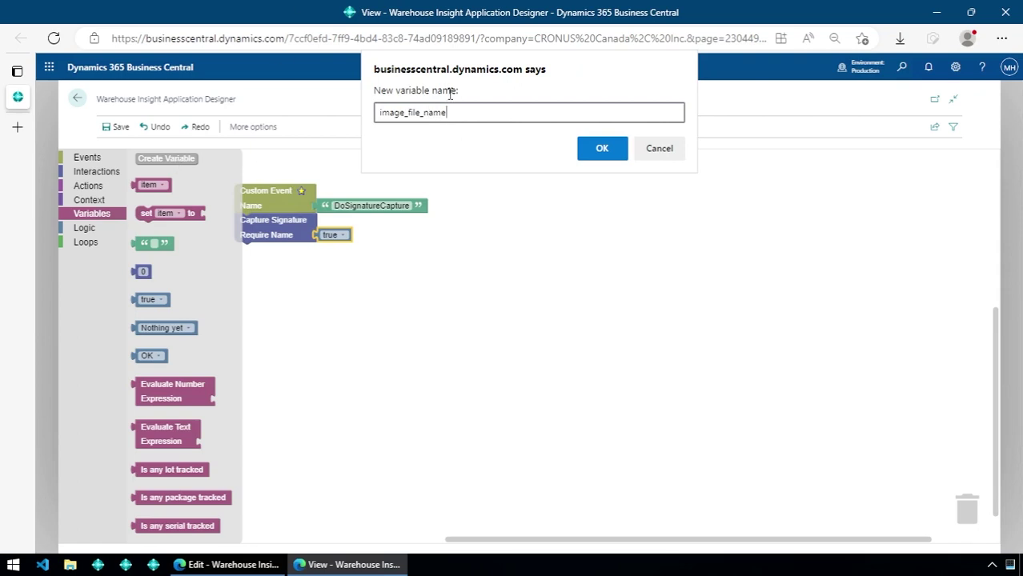
{"action": "left_click", "coordinate": [603, 152]}
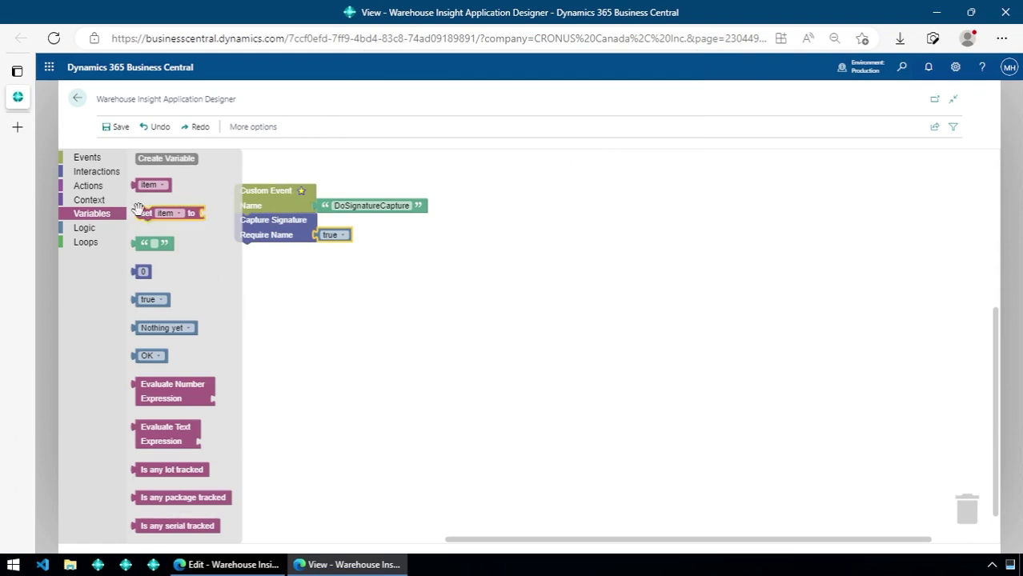
{"action": "left_click_drag", "start_coordinate": [141, 213], "coordinate": [304, 270]}
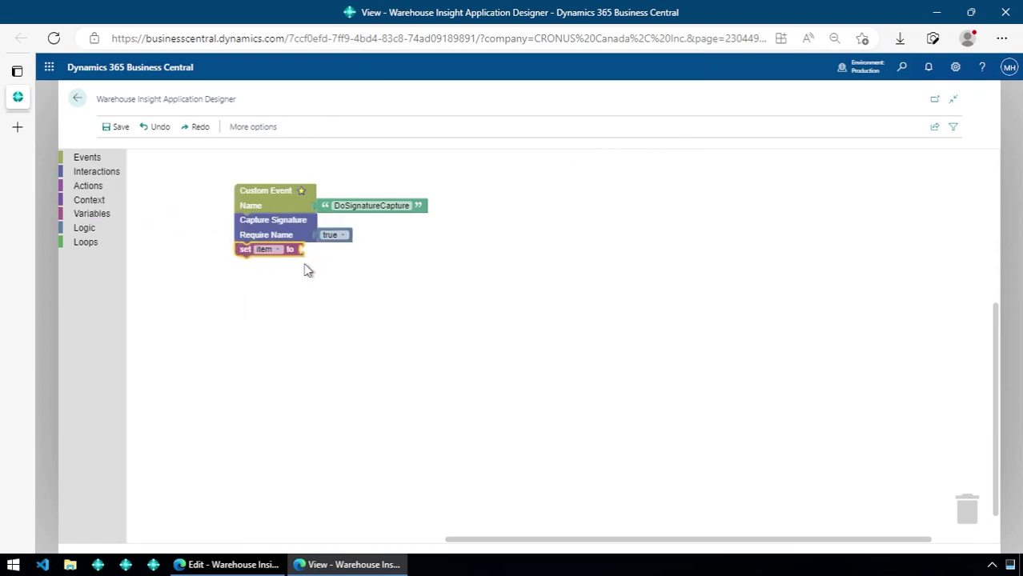
{"action": "left_click", "coordinate": [278, 250]}
{"action": "left_click", "coordinate": [275, 274]}
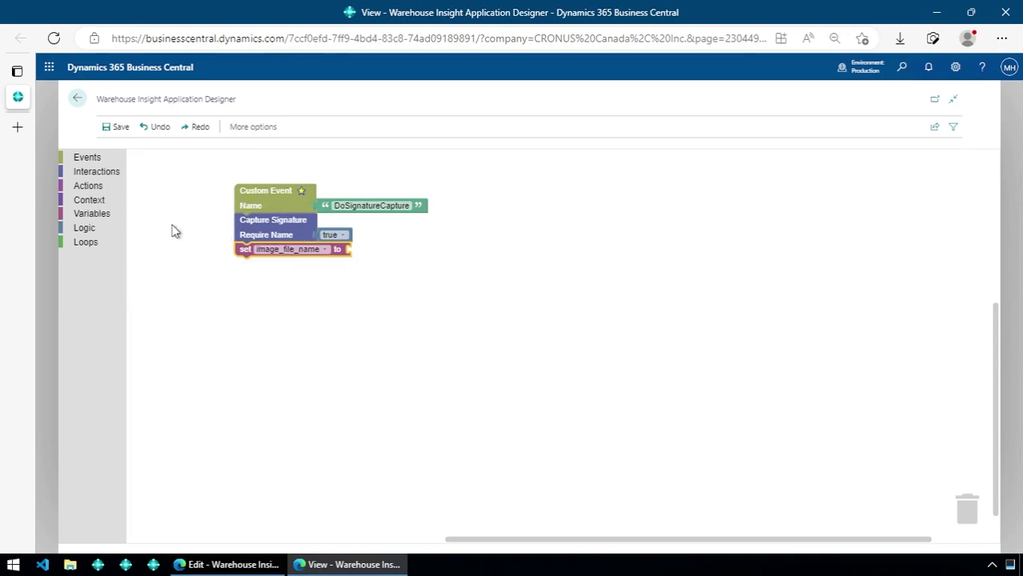
Plug an Evaluate Text Expression holding an empty text block into the set step's value
{"action": "left_click", "coordinate": [93, 214]}
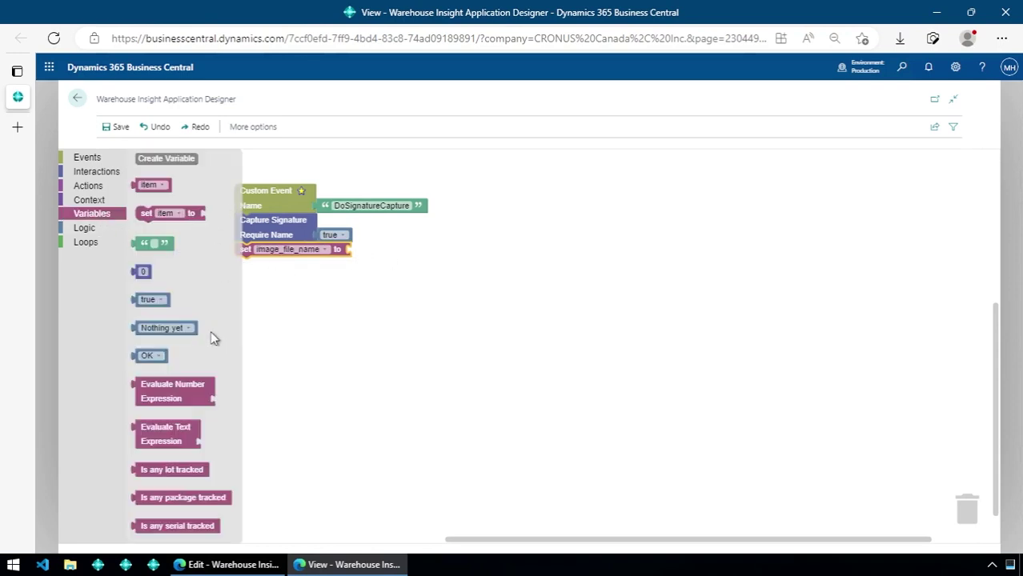
{"action": "left_click_drag", "start_coordinate": [160, 428], "coordinate": [387, 237]}
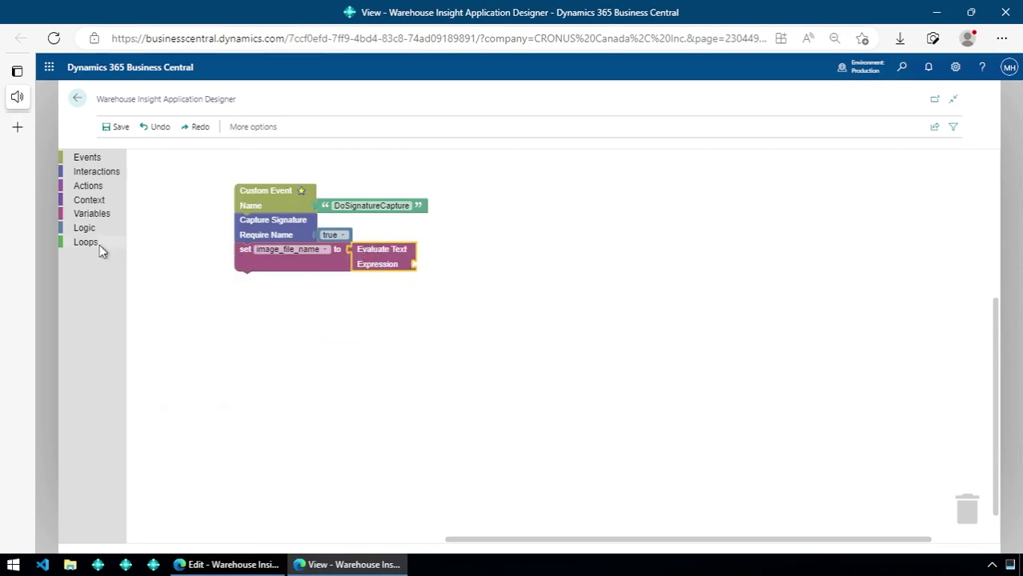
{"action": "left_click", "coordinate": [93, 214]}
{"action": "left_click_drag", "start_coordinate": [144, 244], "coordinate": [440, 264]}
Enter 'Signature for [signature_name].png' as the expression's text value
{"action": "left_click", "coordinate": [438, 265]}
{"action": "type", "text": "S"}
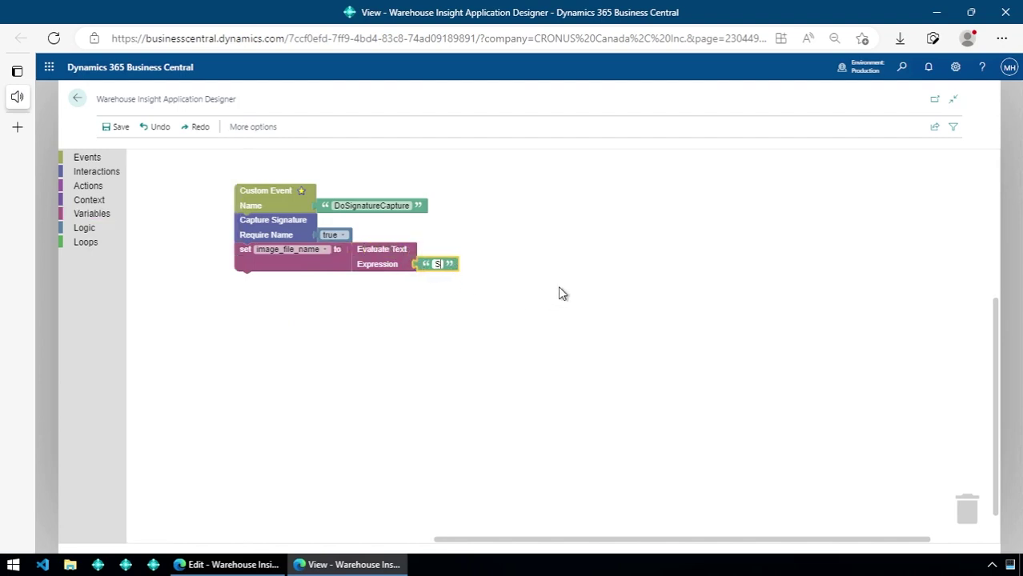
{"action": "type", "text": "ignature for "}
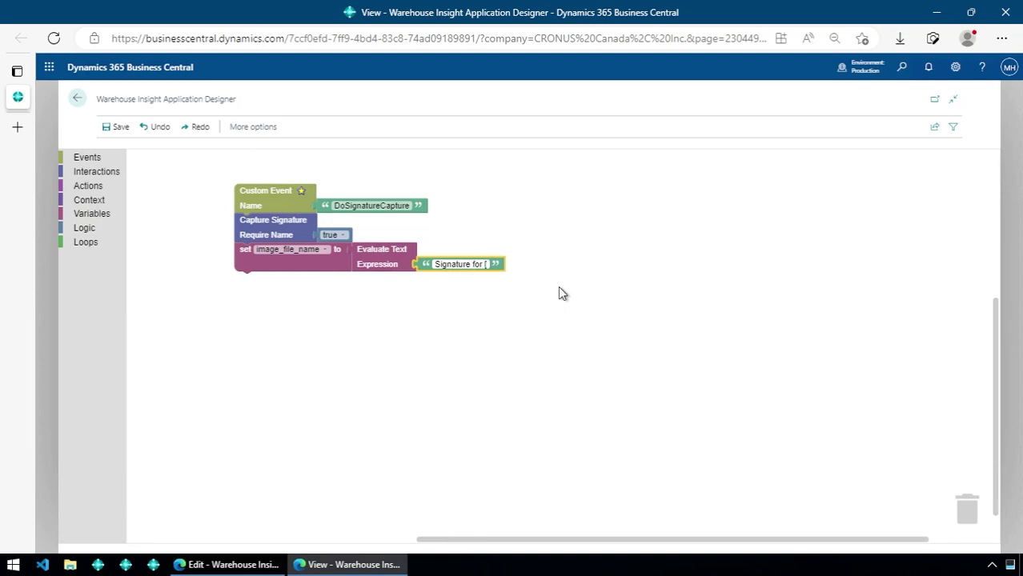
{"action": "type", "text": "[signature_name]"}
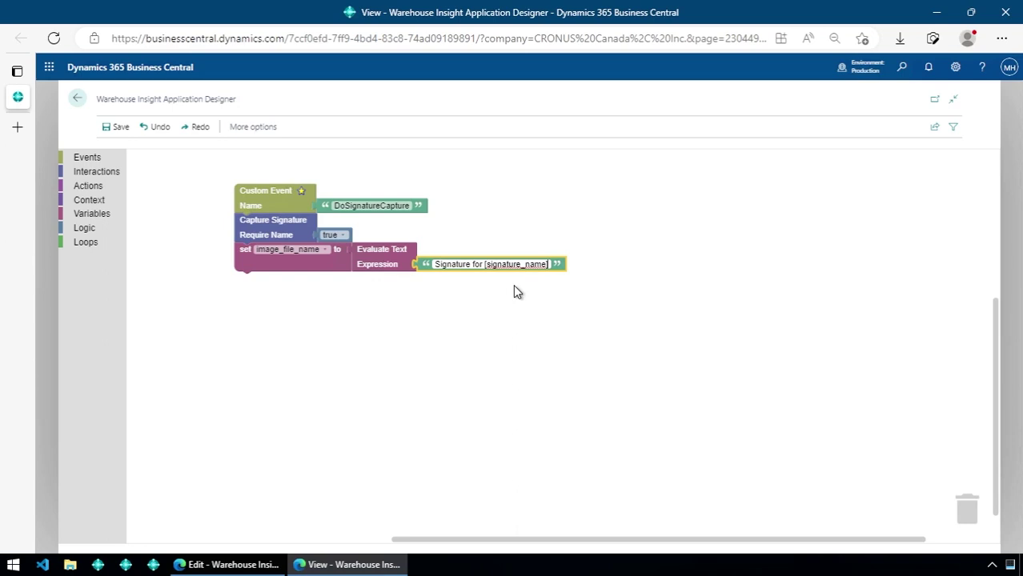
{"action": "type", "text": ".png"}
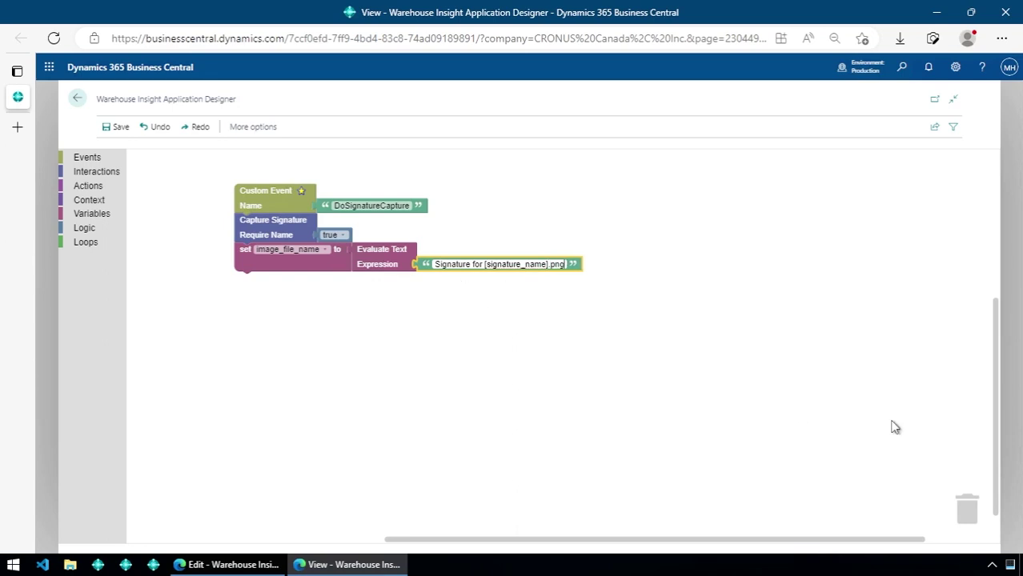
{"action": "key", "text": "Return"}
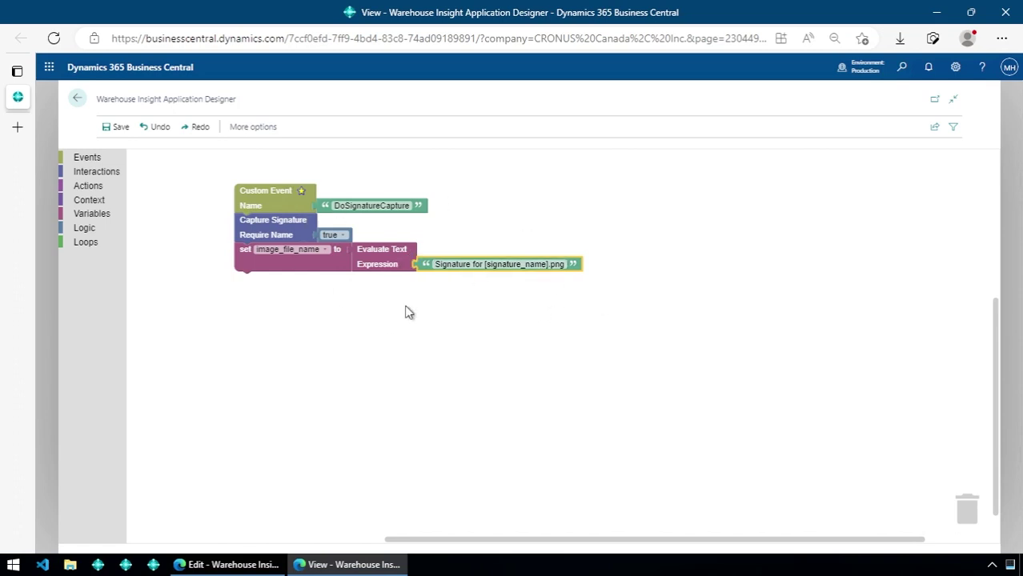
Attach a Run Event block from Actions beneath the set image_file_name step
{"action": "left_click", "coordinate": [108, 188]}
{"action": "scroll", "coordinate": [156, 268], "scroll_direction": "down", "scroll_amount": 4}
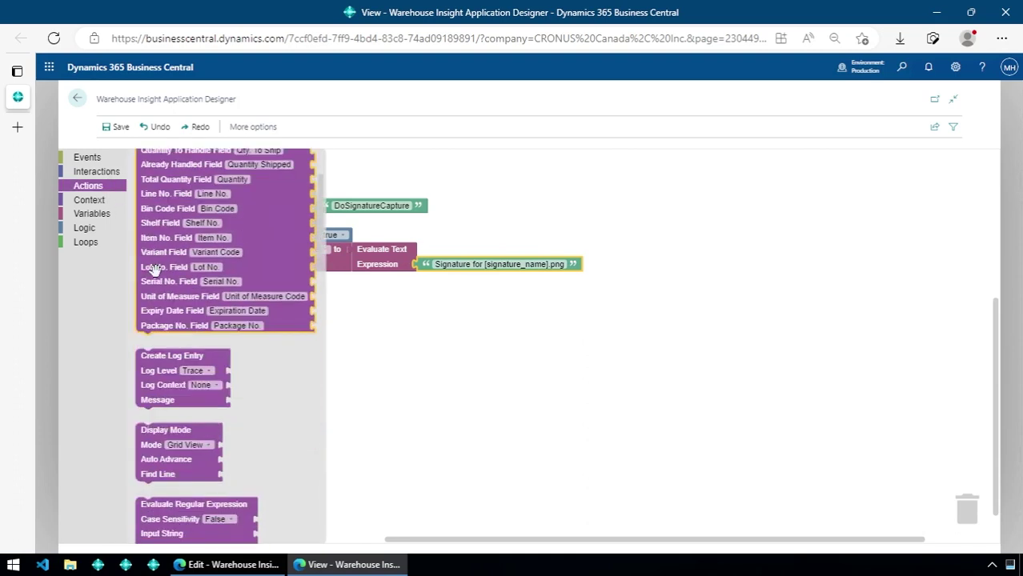
{"action": "scroll", "coordinate": [194, 291], "scroll_direction": "down", "scroll_amount": 1}
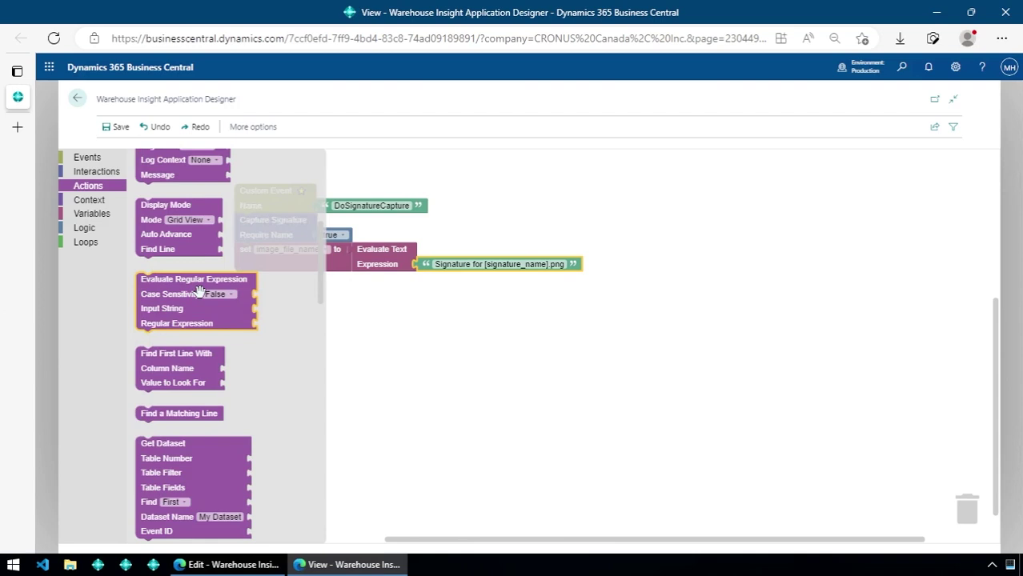
{"action": "scroll", "coordinate": [290, 361], "scroll_direction": "down", "scroll_amount": 5}
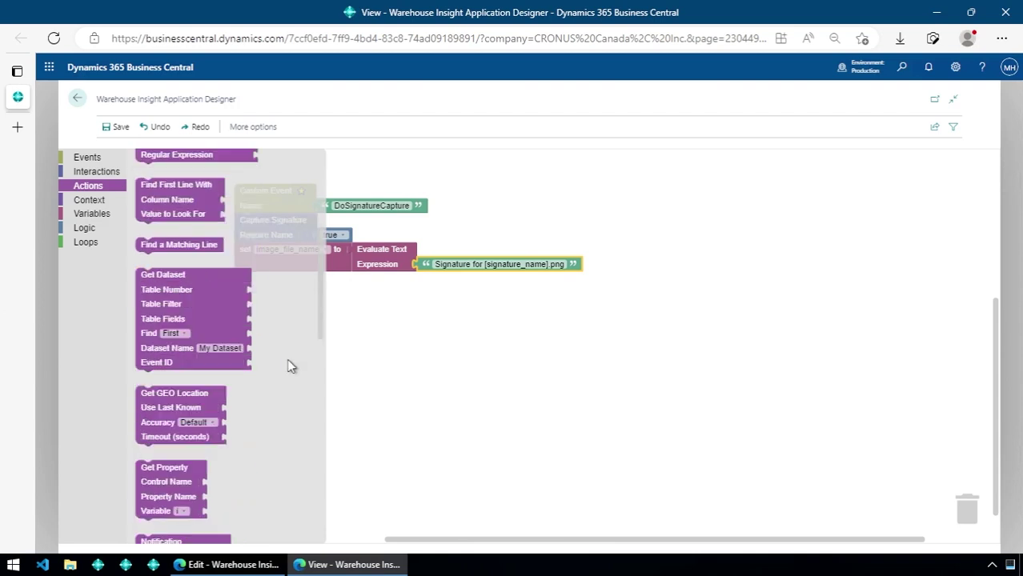
{"action": "scroll", "coordinate": [291, 365], "scroll_direction": "down", "scroll_amount": 1}
{"action": "scroll", "coordinate": [289, 364], "scroll_direction": "down", "scroll_amount": 2}
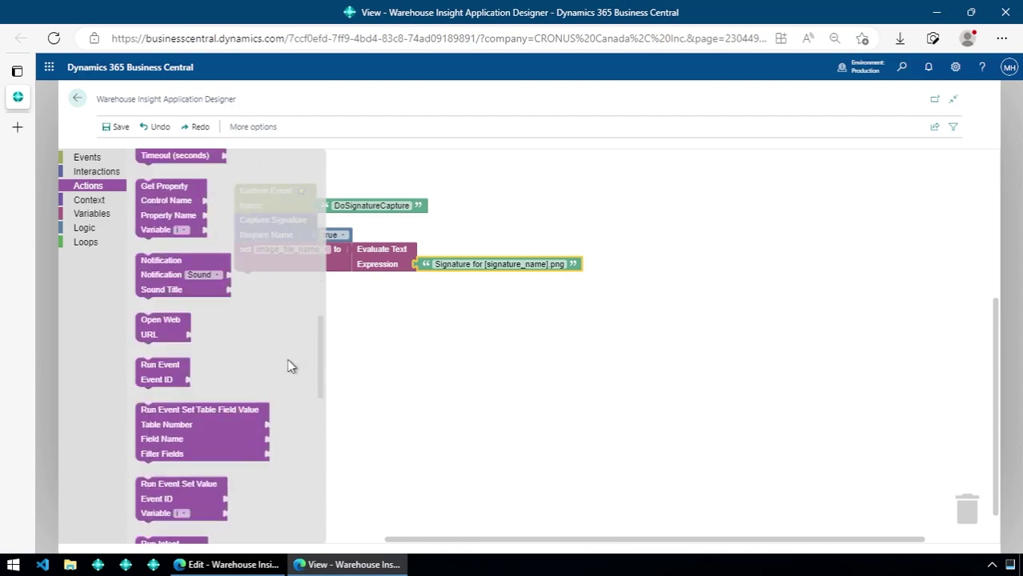
{"action": "left_click_drag", "start_coordinate": [164, 370], "coordinate": [263, 284]}
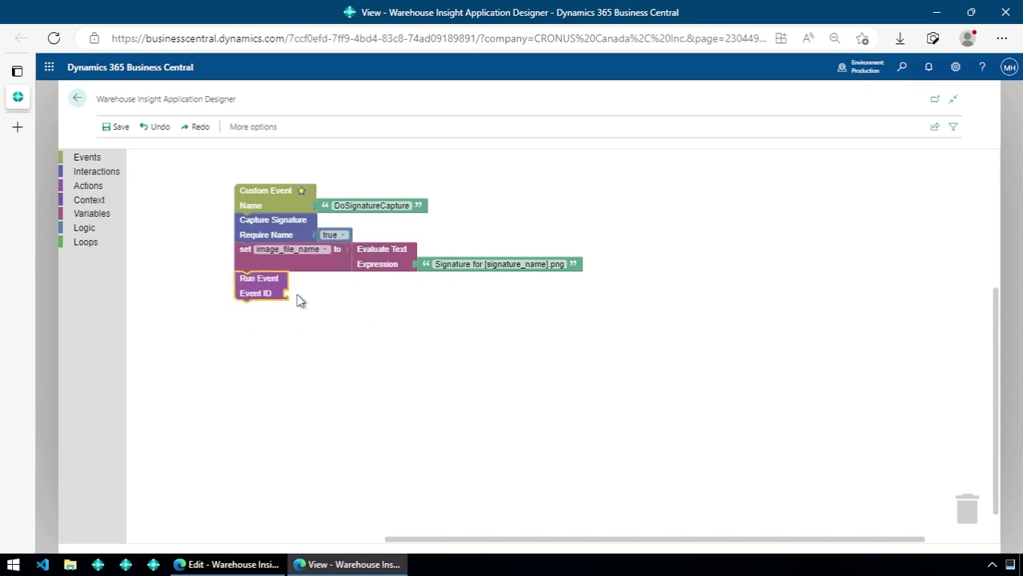
{"action": "left_click", "coordinate": [260, 566]}
{"action": "key", "text": "alt+q"}
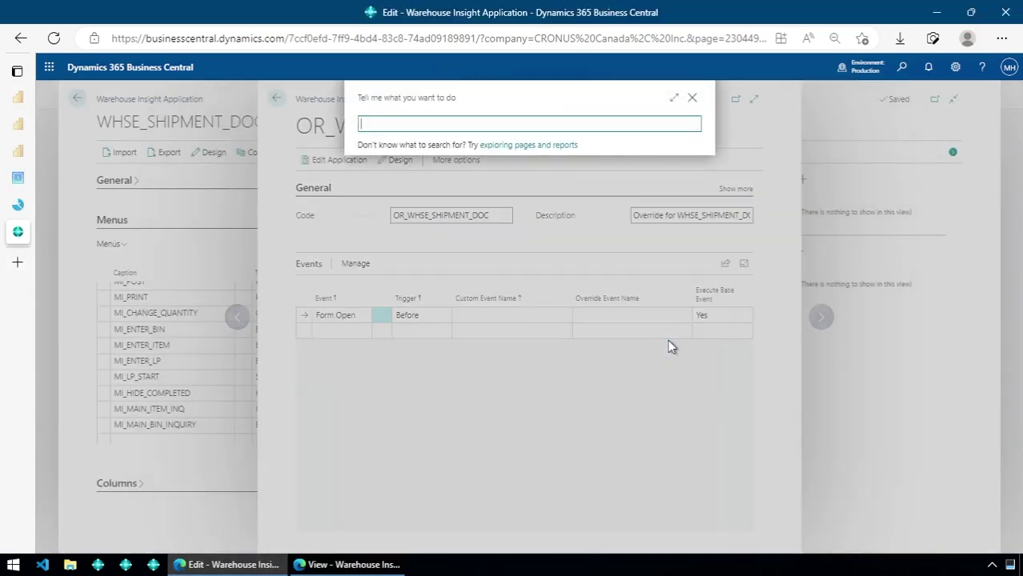
{"action": "type", "text": "wa eve c"}
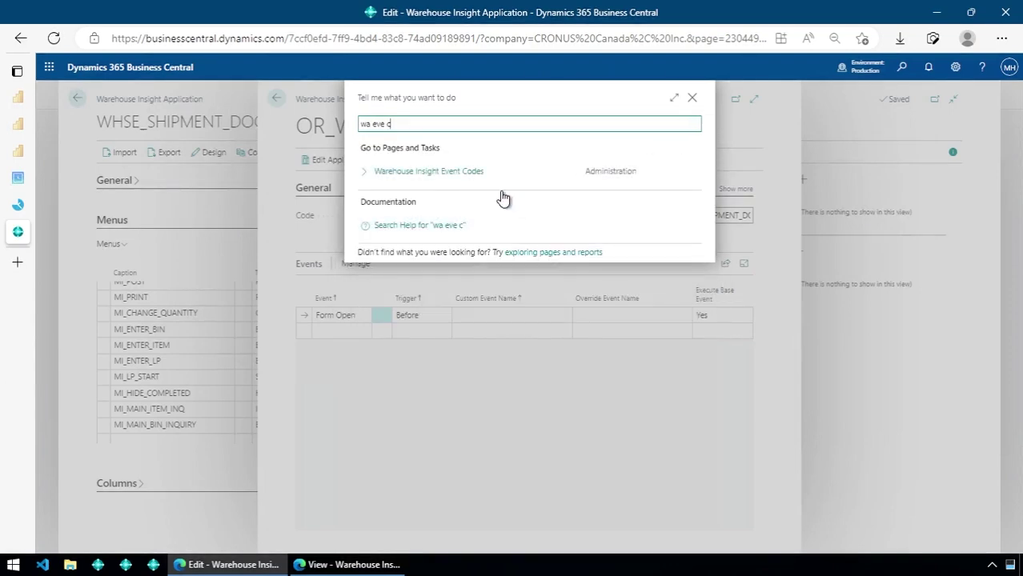
{"action": "left_click", "coordinate": [445, 173]}
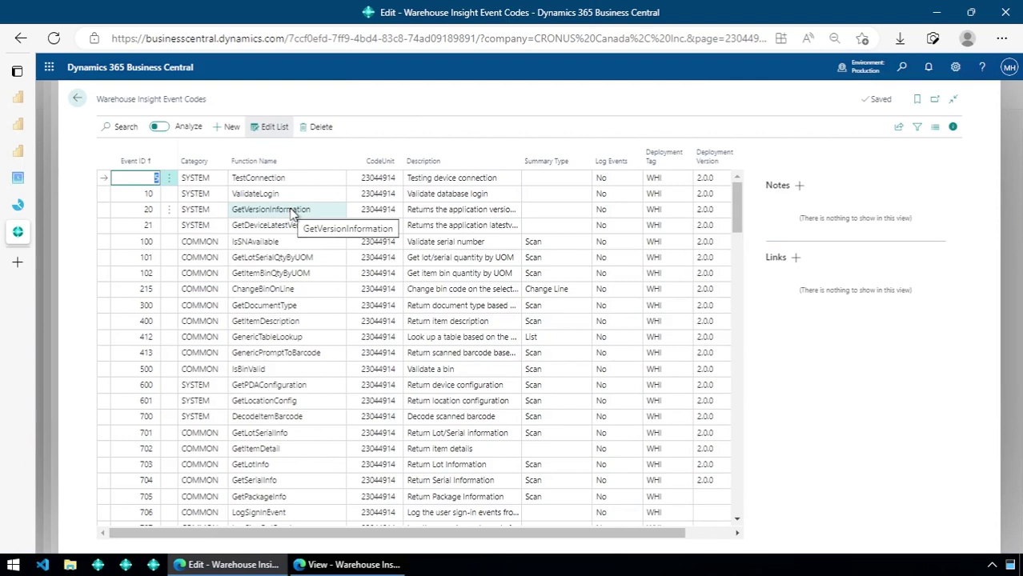
{"action": "left_click", "coordinate": [952, 126]}
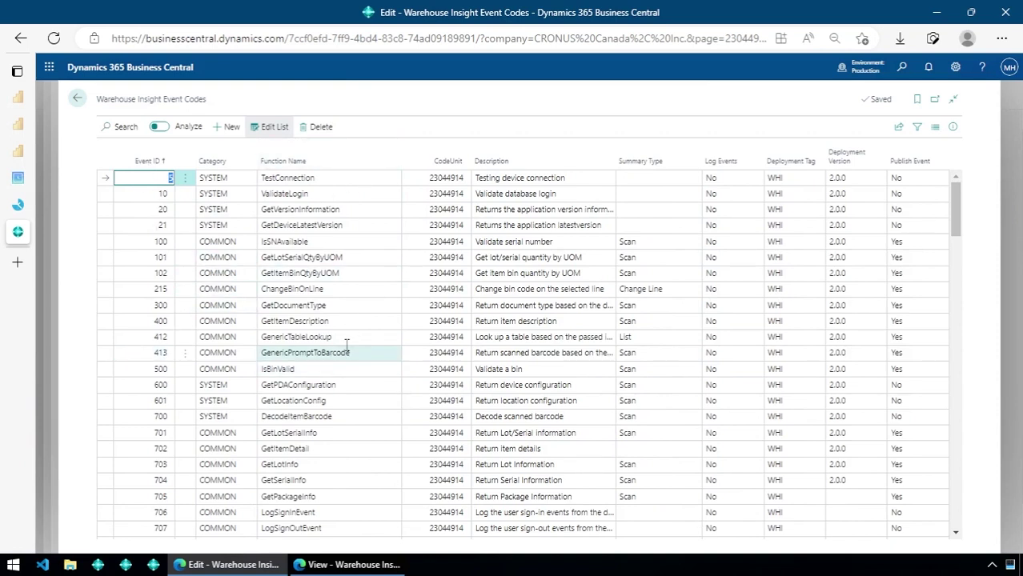
{"action": "scroll", "coordinate": [314, 284], "scroll_direction": "down", "scroll_amount": 10}
{"action": "scroll", "coordinate": [273, 274], "scroll_direction": "down", "scroll_amount": 8}
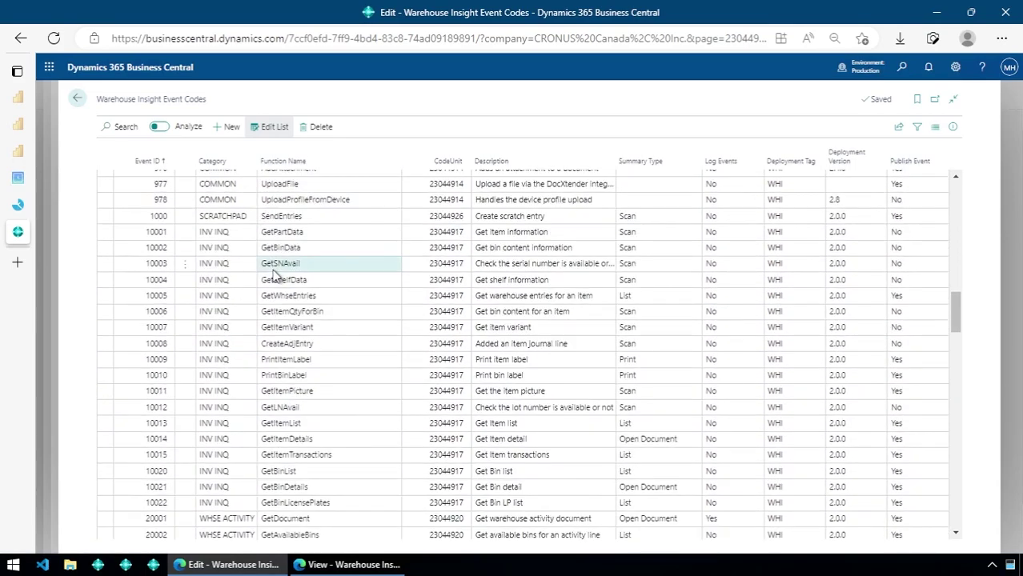
{"action": "scroll", "coordinate": [280, 279], "scroll_direction": "up", "scroll_amount": 2}
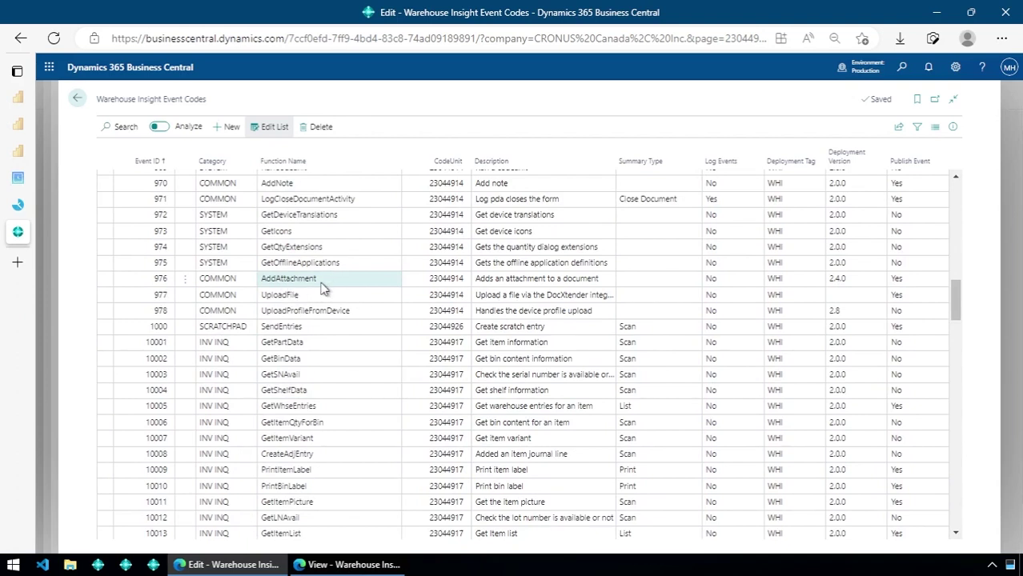
{"action": "left_click", "coordinate": [288, 286]}
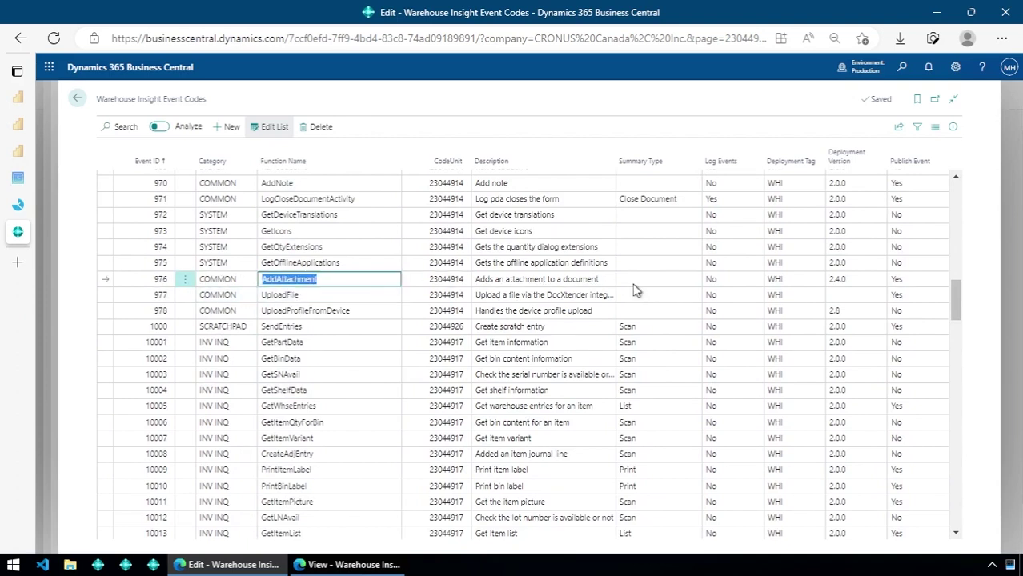
{"action": "left_click", "coordinate": [146, 280]}
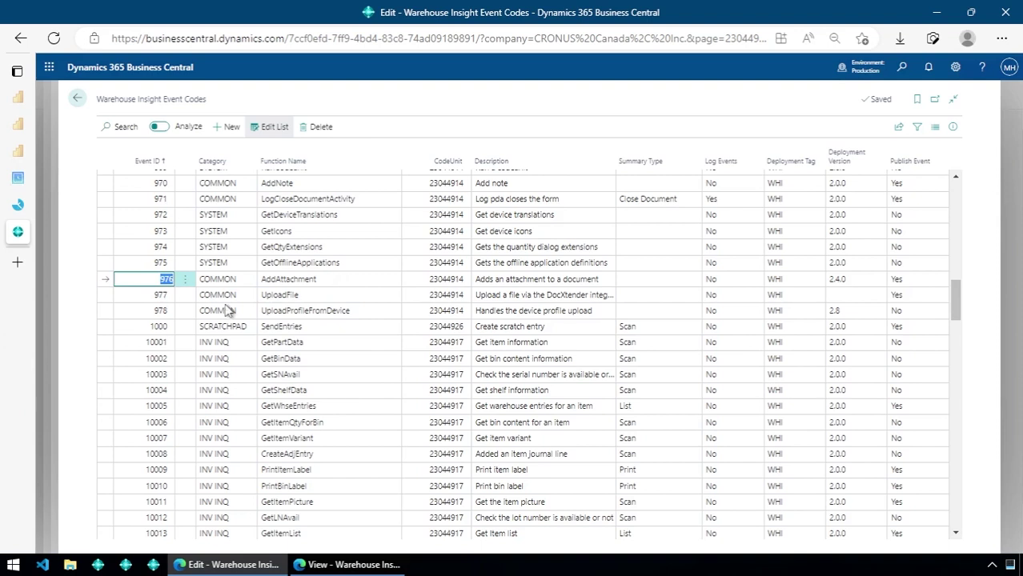
{"action": "left_click", "coordinate": [538, 278]}
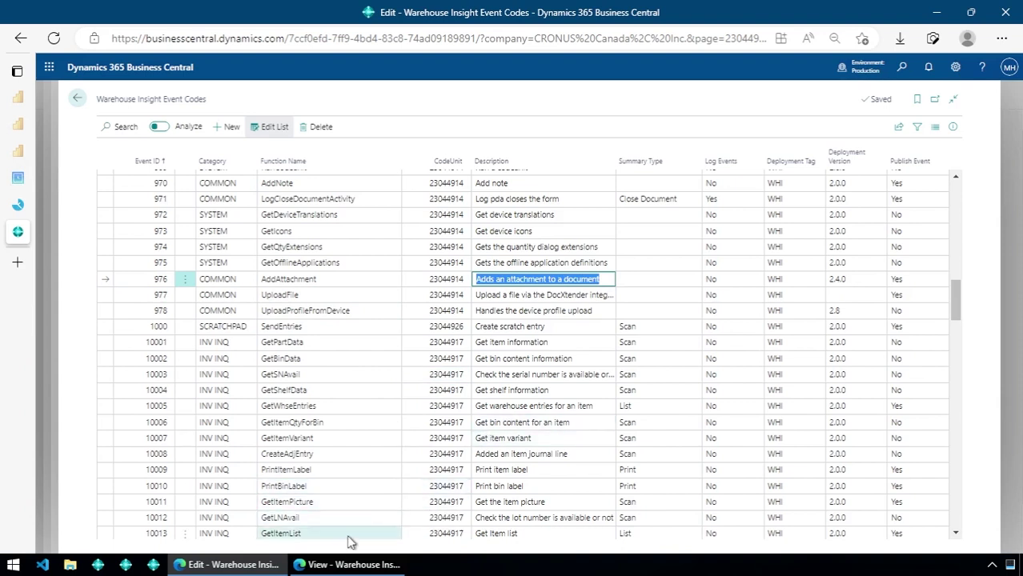
{"action": "left_click", "coordinate": [352, 565]}
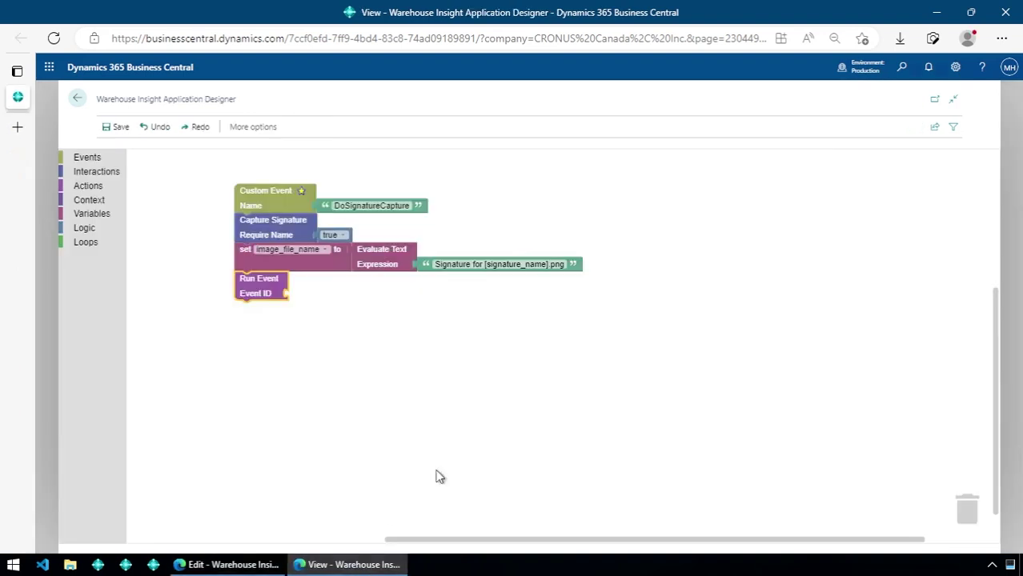
Set the Run Event's Event ID to COMMON::AddAttachment using a choosable value block
{"action": "left_click", "coordinate": [106, 219]}
{"action": "left_click_drag", "start_coordinate": [171, 331], "coordinate": [330, 295]}
{"action": "left_click", "coordinate": [330, 294]}
{"action": "scroll", "coordinate": [332, 393], "scroll_direction": "down", "scroll_amount": 8}
{"action": "scroll", "coordinate": [334, 397], "scroll_direction": "down", "scroll_amount": 3}
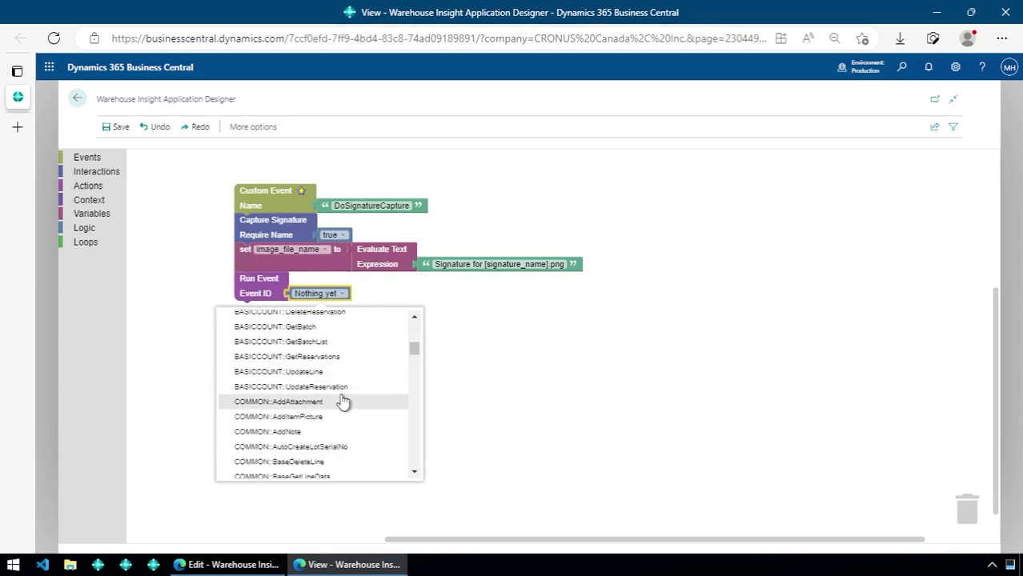
{"action": "left_click", "coordinate": [336, 403]}
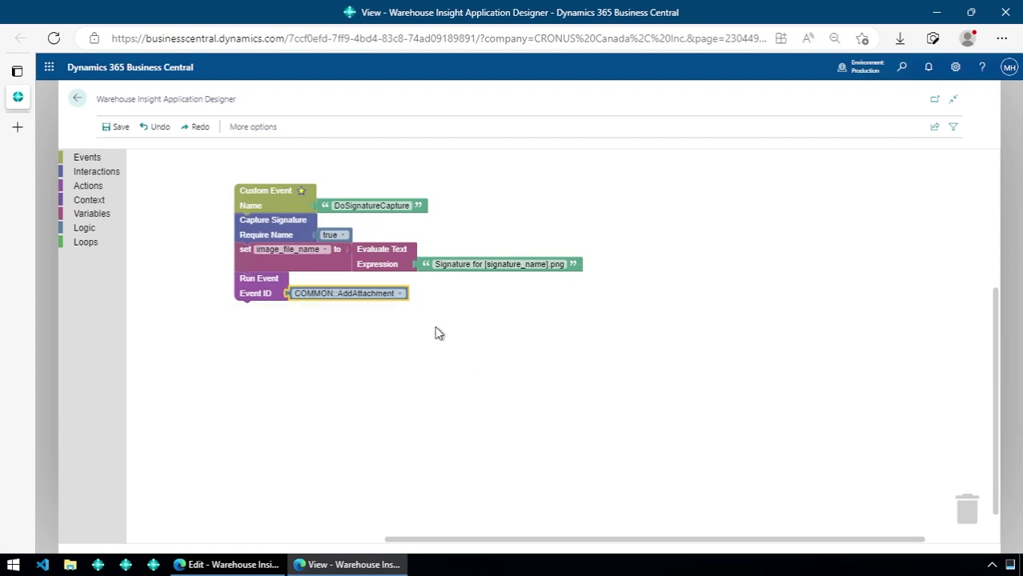
Save the application design and dismiss the Saved confirmation
{"action": "left_click", "coordinate": [404, 349]}
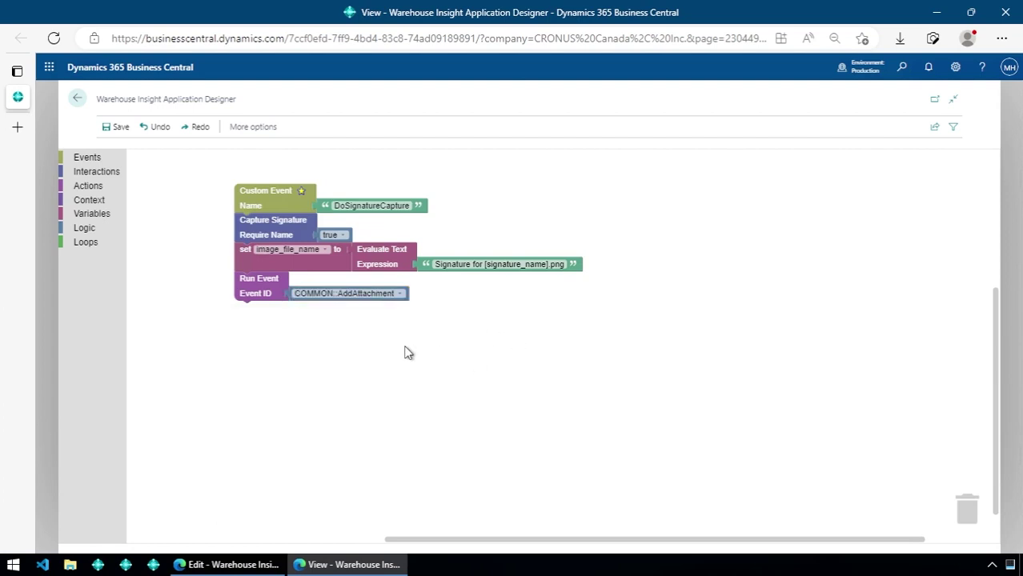
{"action": "left_click", "coordinate": [106, 128]}
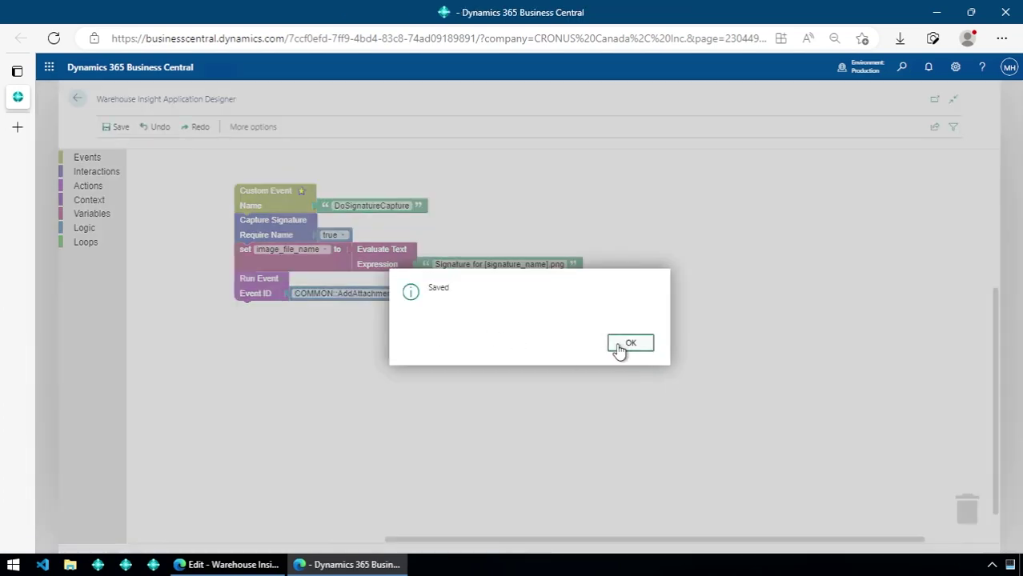
{"action": "left_click", "coordinate": [617, 345]}
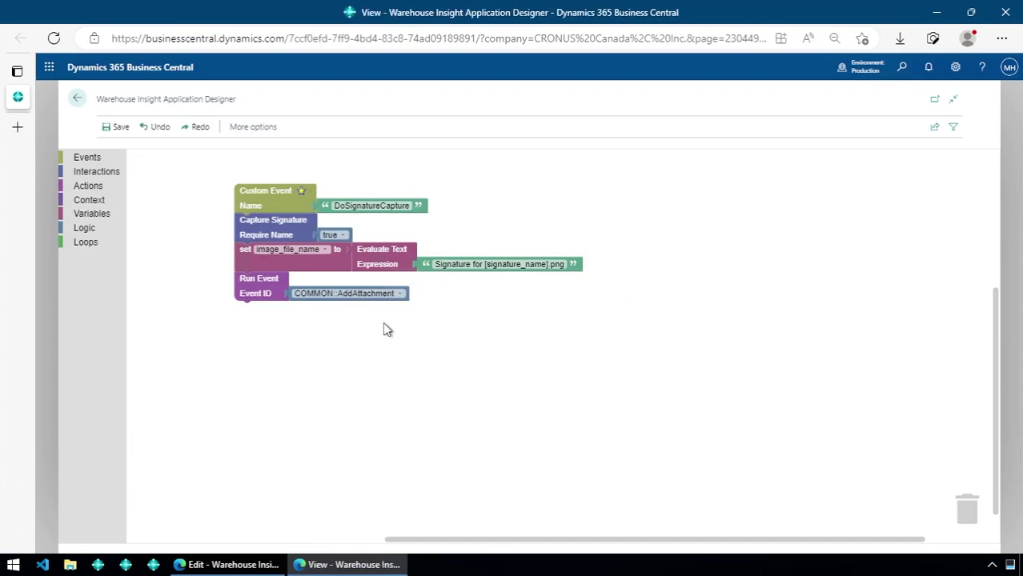